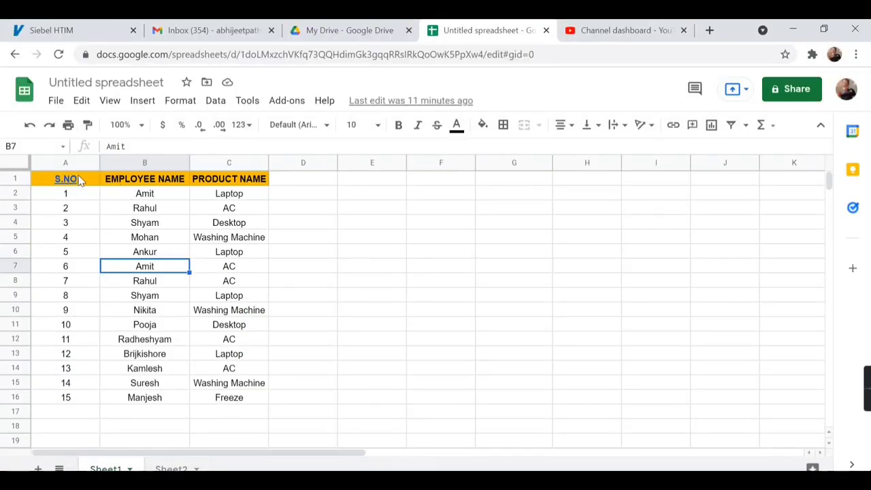
- Review the S.NO, EMPLOYEE NAME and PRODUCT NAME headers and the first serial number in A2
left_click(80, 179)
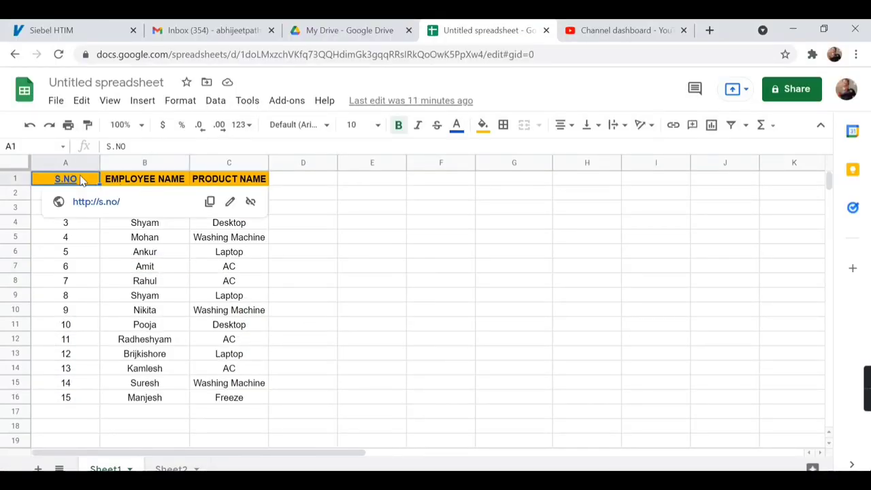
left_click(147, 179)
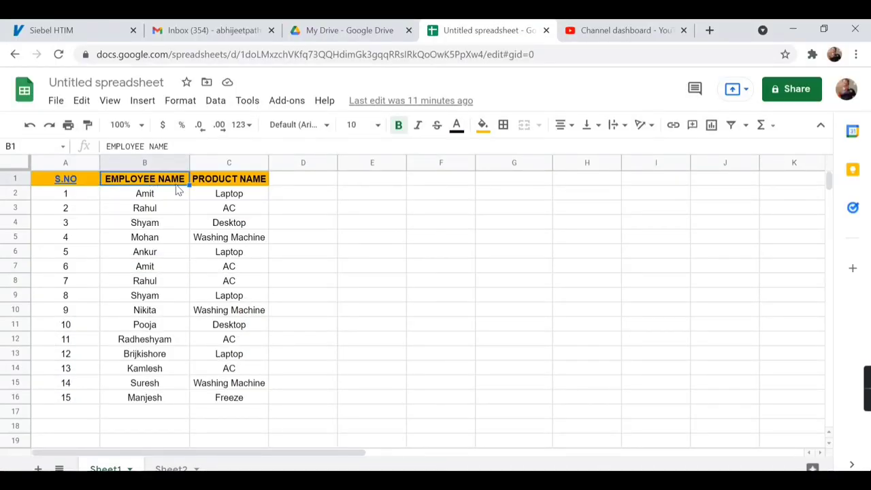
left_click(241, 182)
left_click(94, 194)
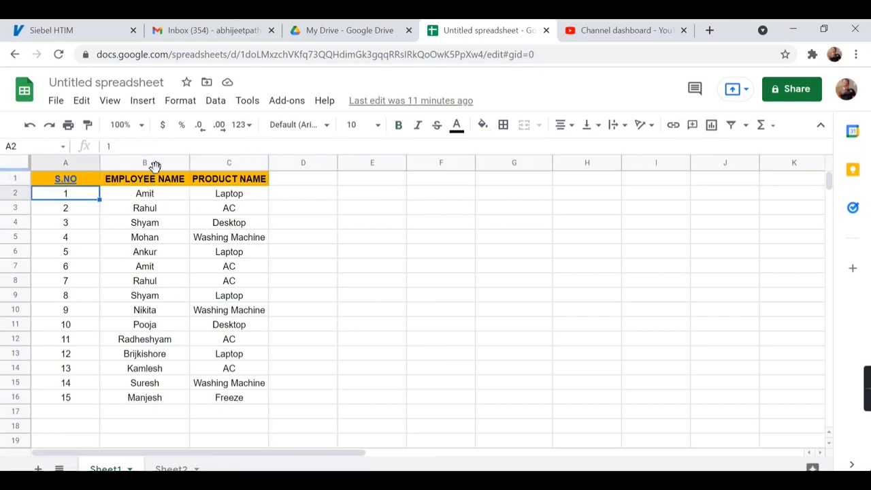
- Step down through the employee names in column B
left_click(159, 197)
left_click(161, 213)
left_click(161, 226)
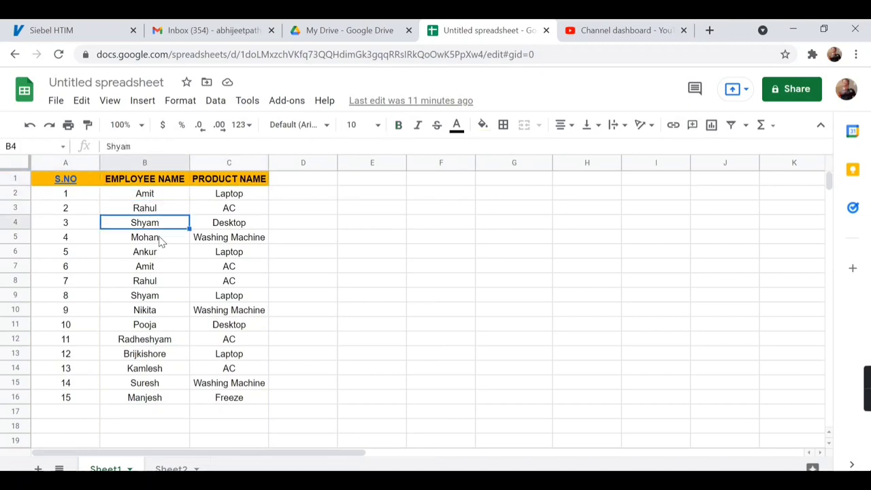
left_click(162, 241)
left_click(163, 255)
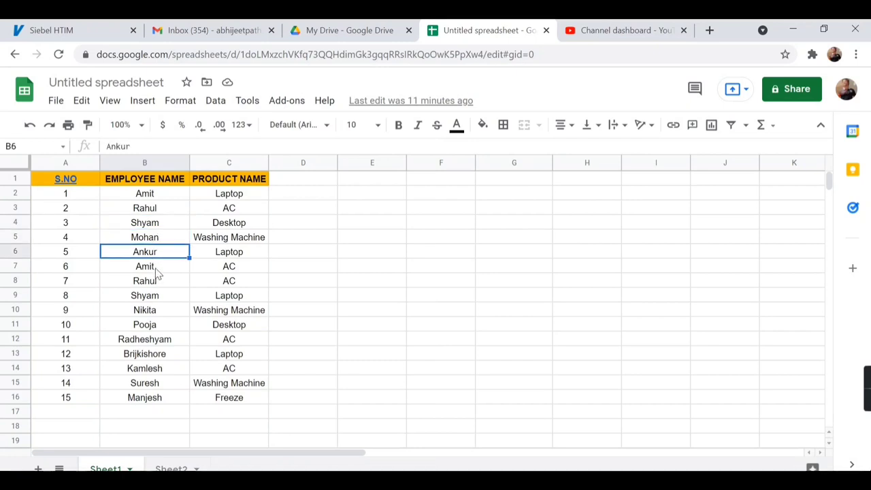
left_click(156, 271)
left_click(156, 284)
left_click(160, 304)
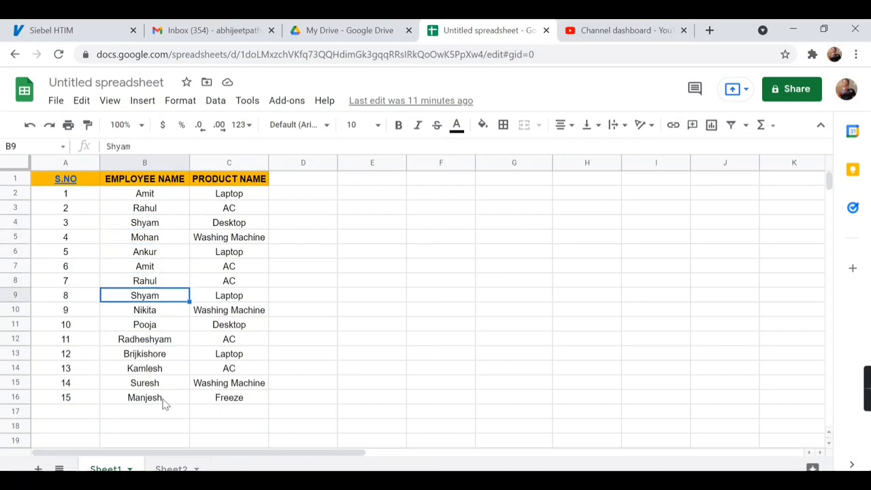
- Step down through the product names in column C
left_click(245, 198)
left_click(242, 211)
left_click(242, 225)
left_click(240, 239)
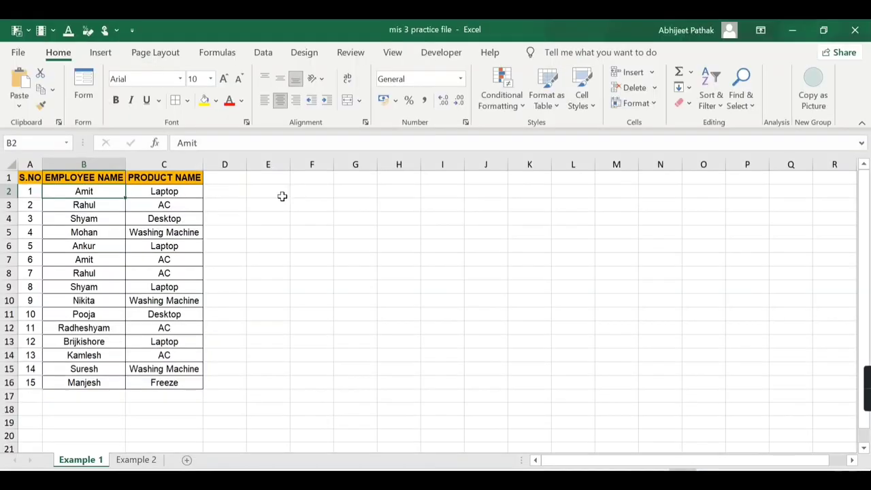
left_click(317, 193)
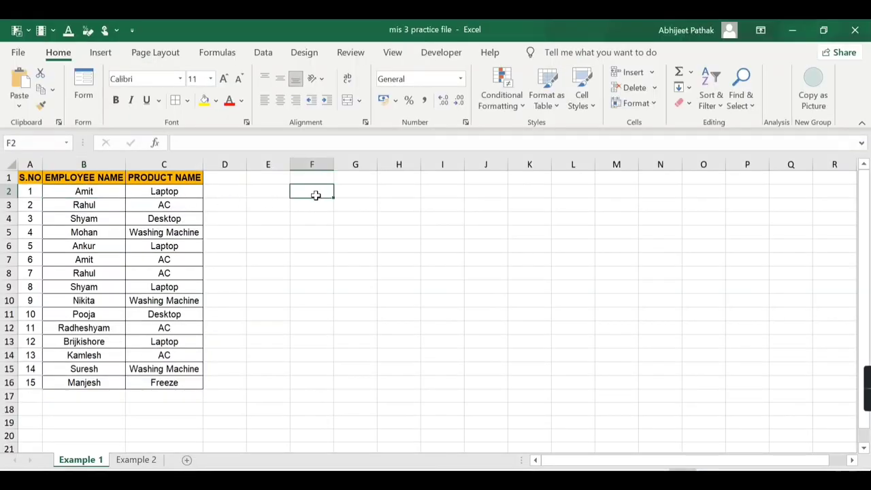
type("ami")
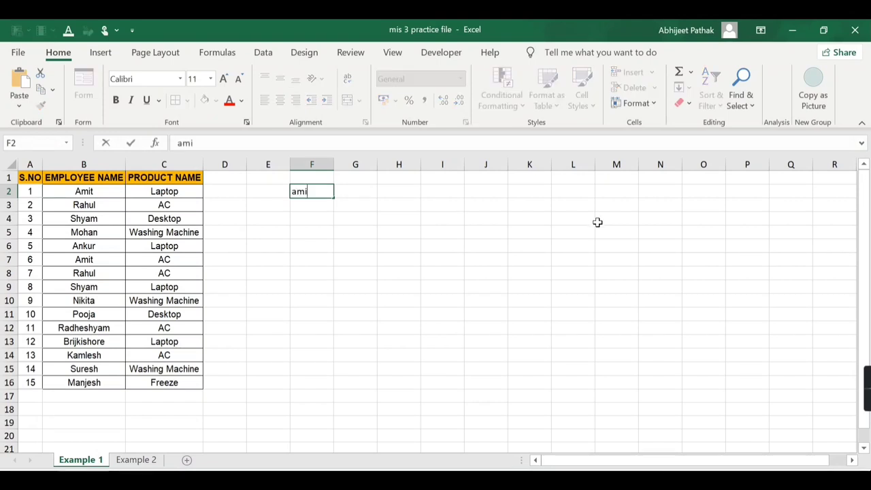
type("t")
key("Tab")
type("laptop,")
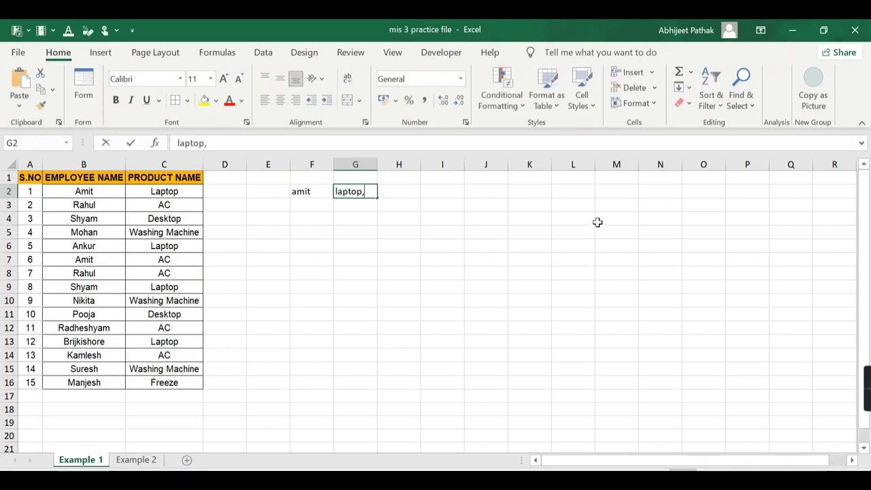
type("ac")
key("Left")
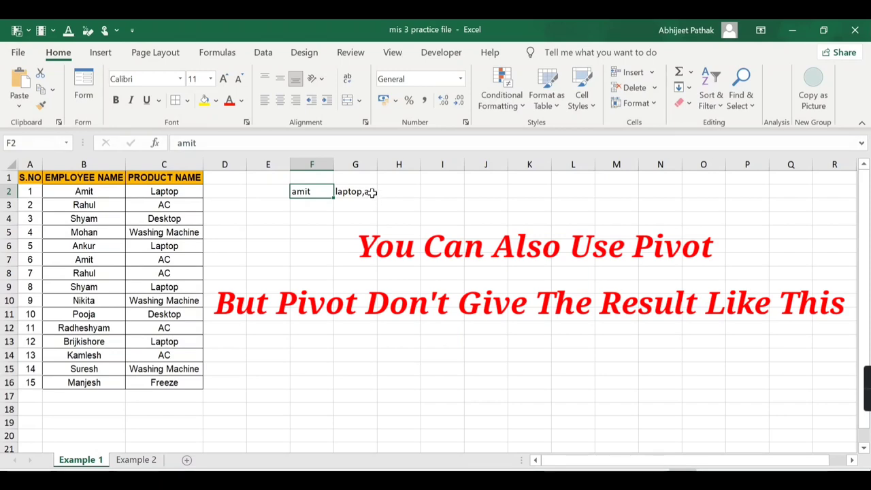
left_click(372, 192, "shift")
key("Delete")
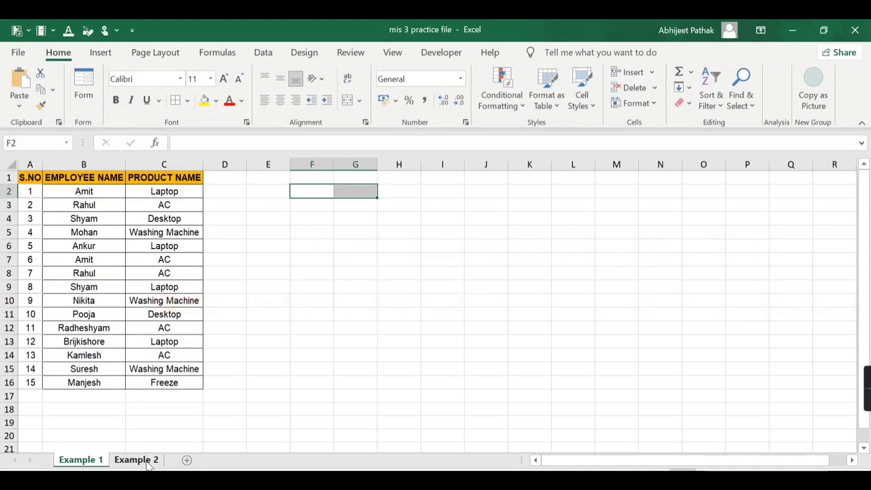
left_click(147, 461)
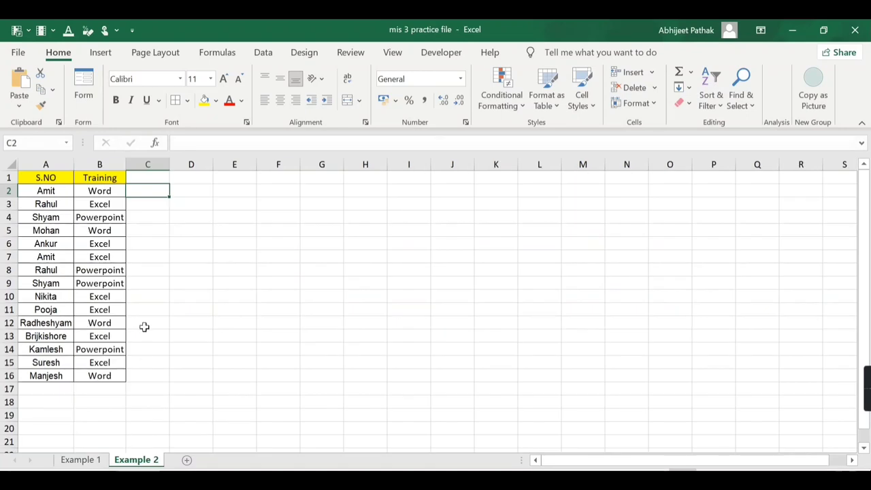
left_click(55, 190)
left_click(58, 204)
left_click(59, 218)
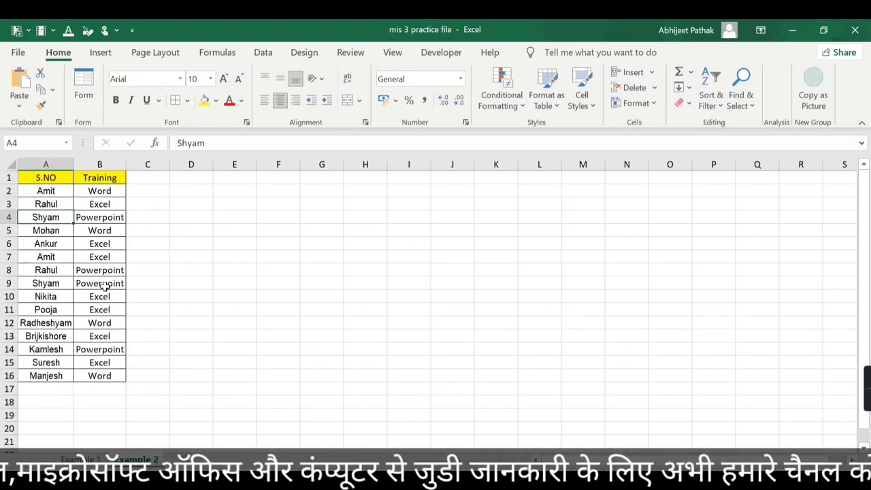
left_click(97, 190)
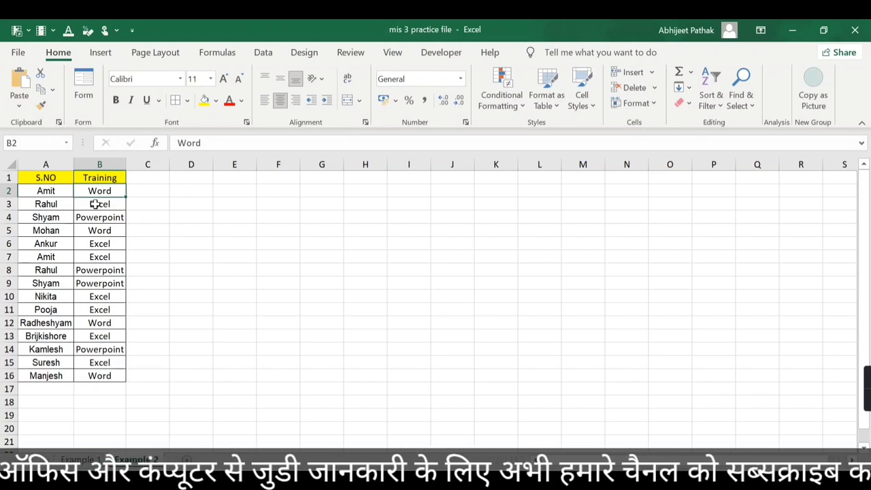
left_click(97, 205)
left_click(99, 217)
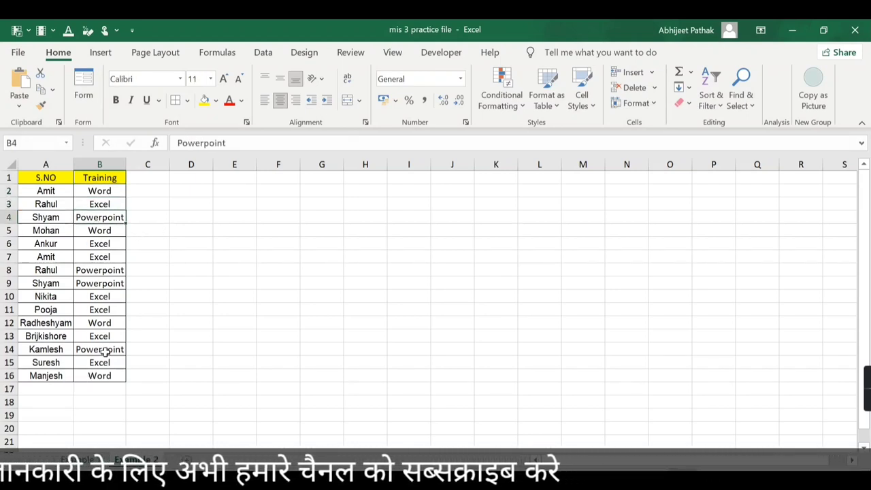
left_click(189, 191)
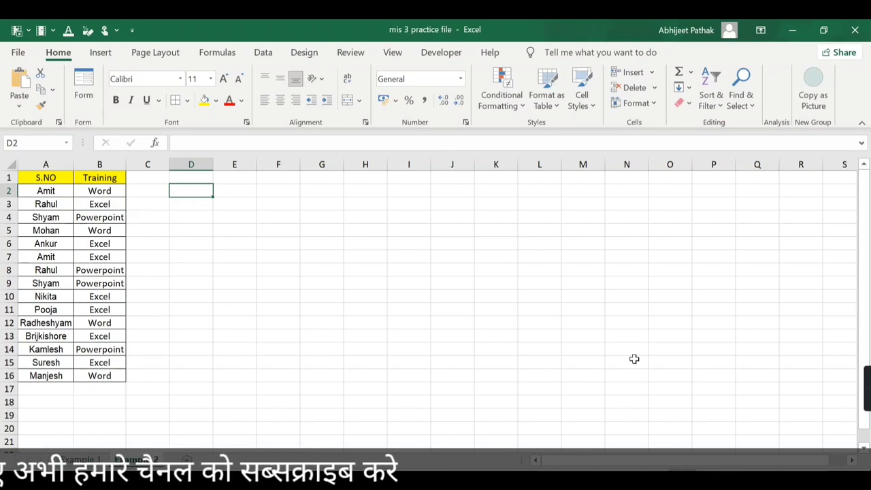
type("Amit")
key("Tab")
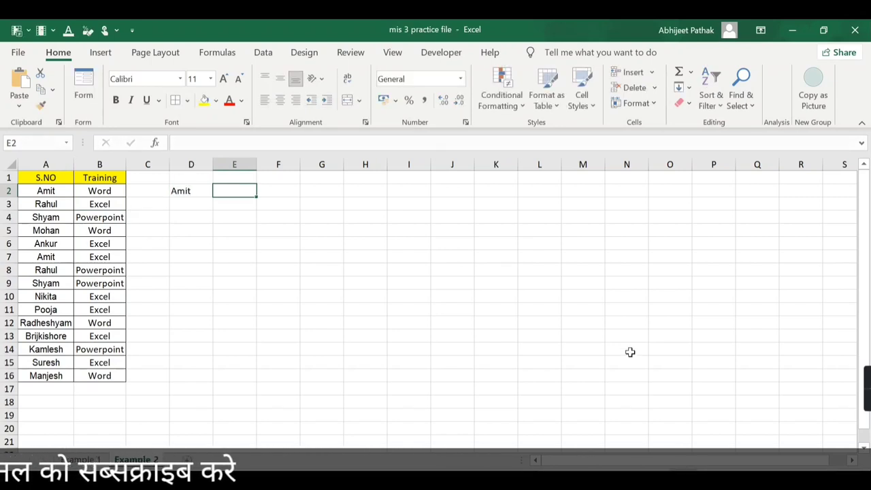
type("w")
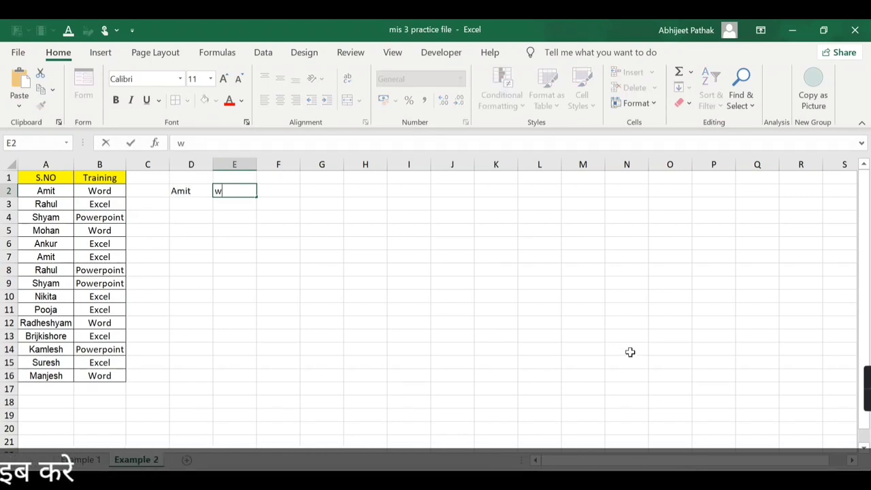
type("ord,excel")
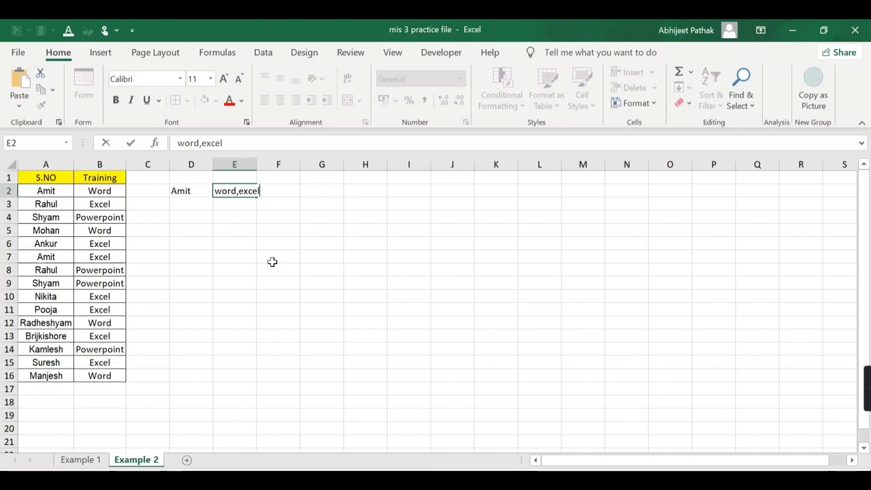
key("Return")
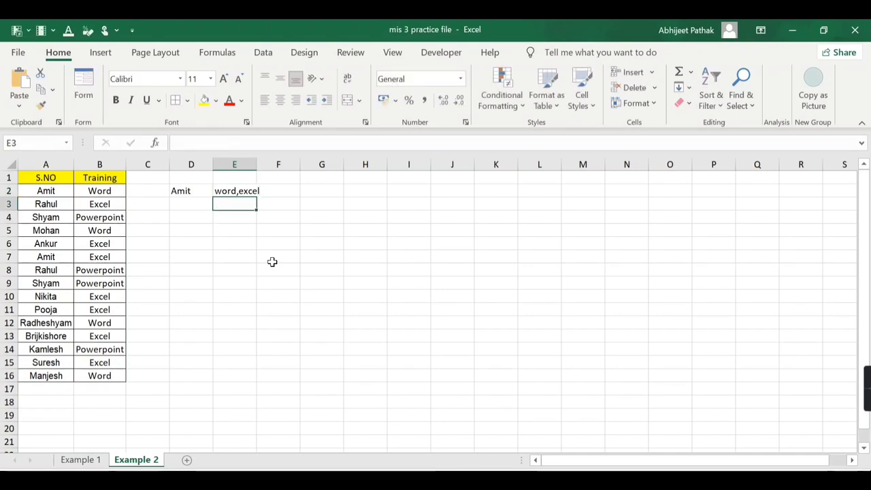
key("Up")
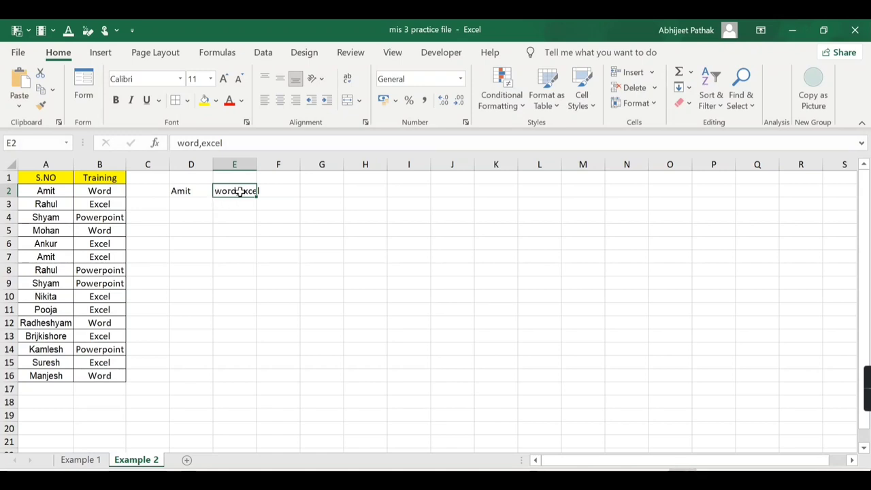
double_click(256, 164)
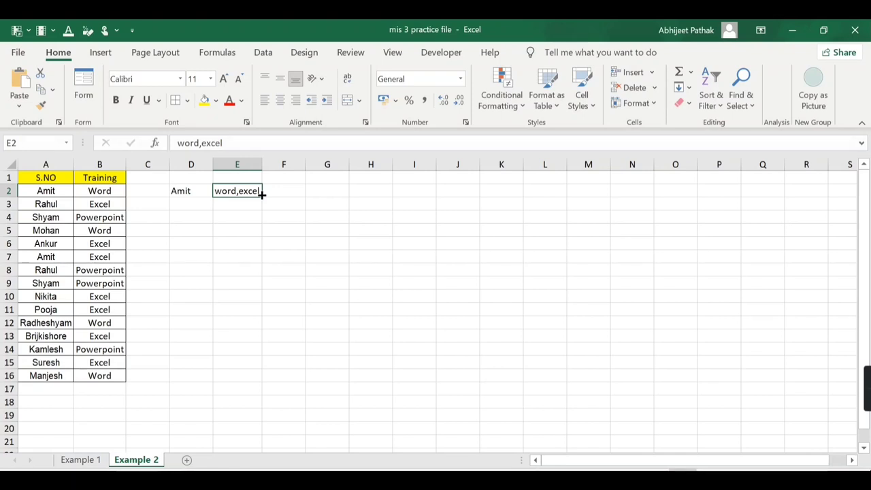
left_click_drag(192, 165, 234, 165)
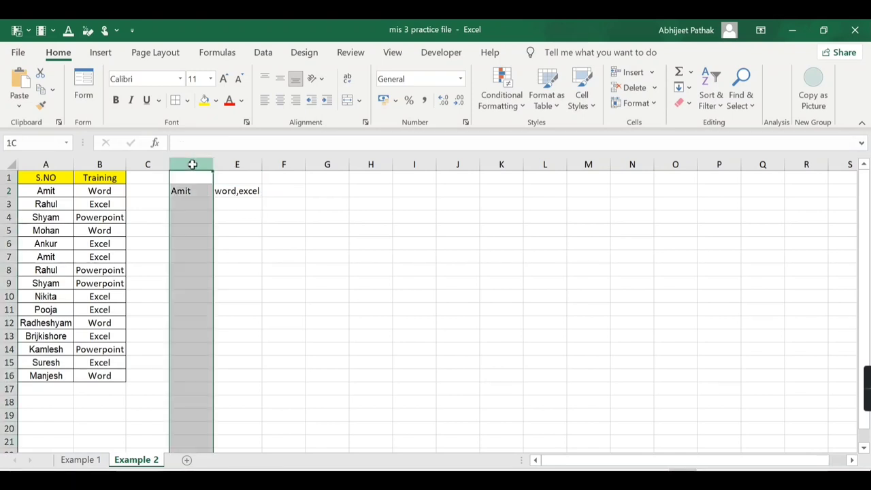
right_click(234, 165)
left_click(272, 298)
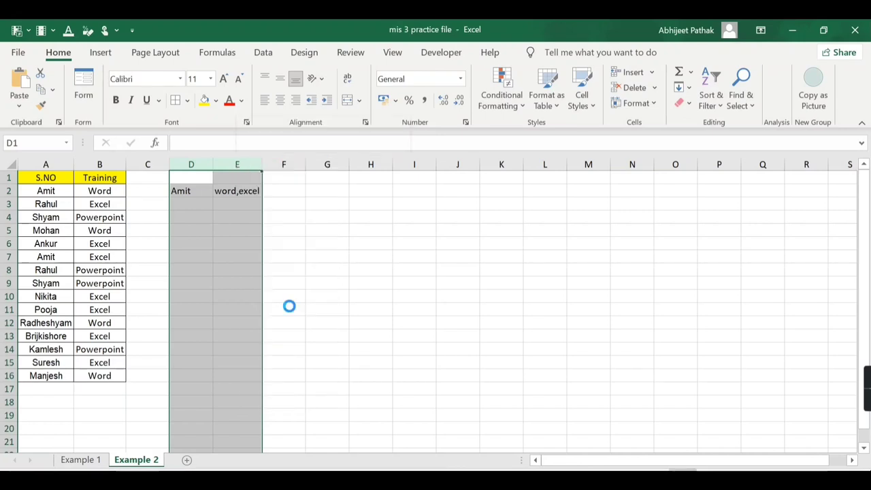
left_click(195, 192)
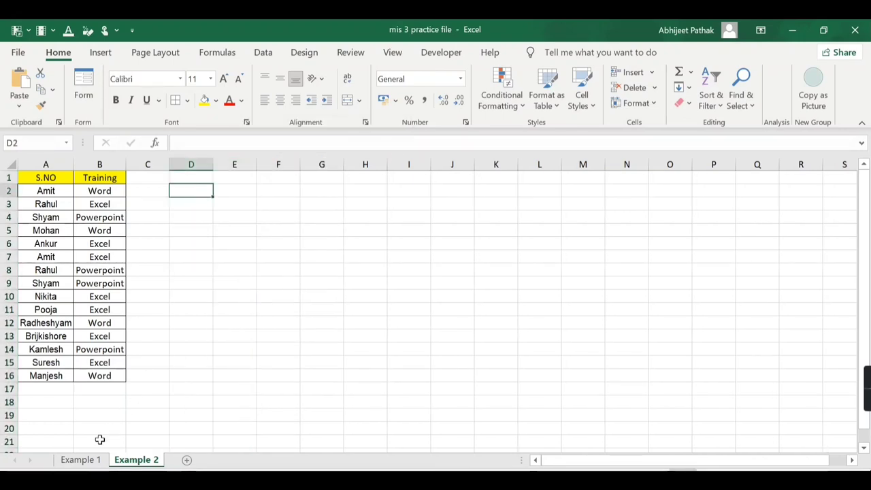
left_click(78, 460)
left_click(268, 192)
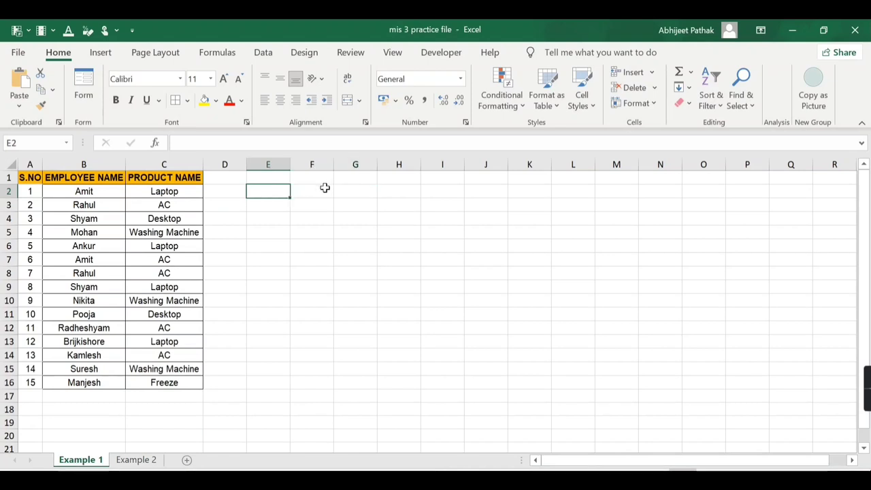
- Select cell F2 beside the employee and product table
left_click(325, 188)
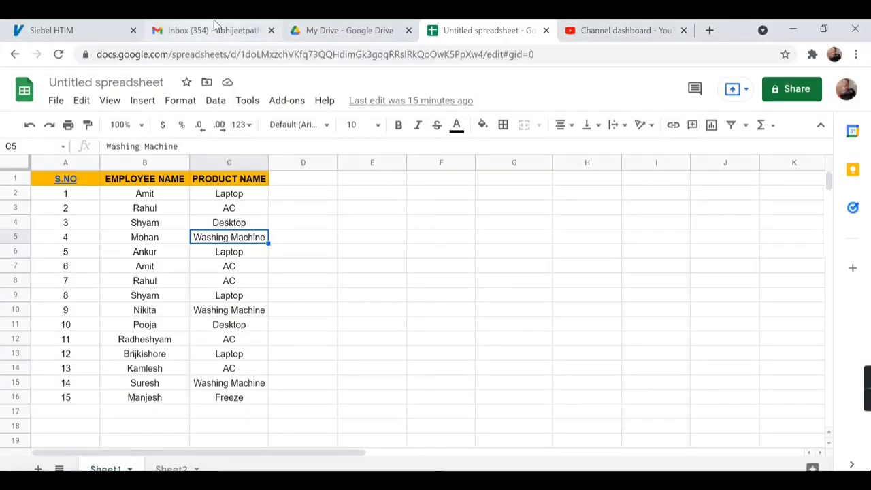
- Go from Gmail to Google Drive's New menu, then return to the Untitled spreadsheet
left_click(214, 30)
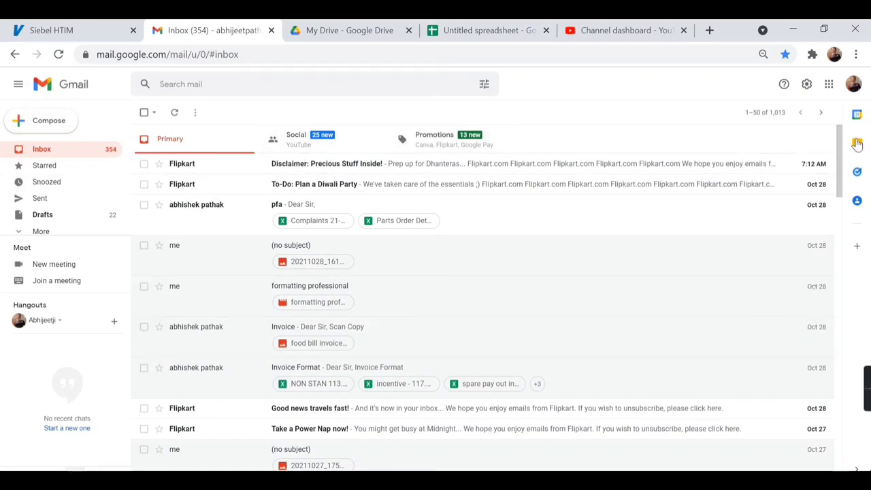
left_click(828, 85)
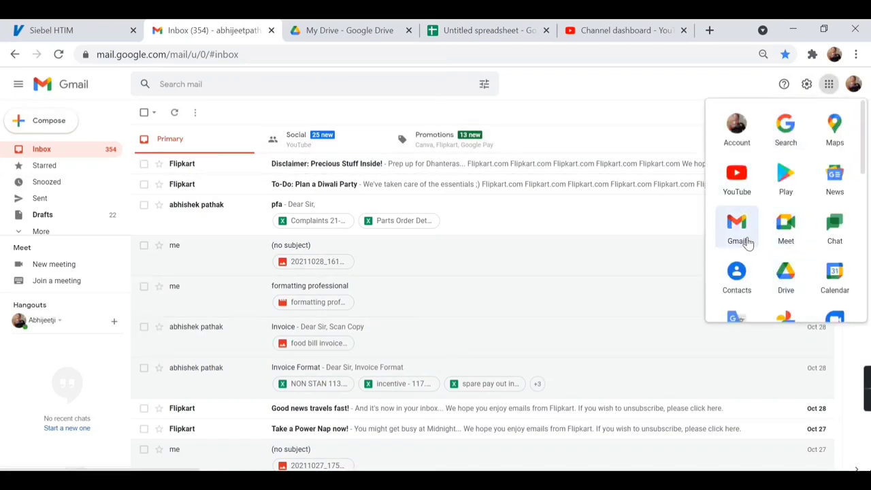
left_click(368, 28)
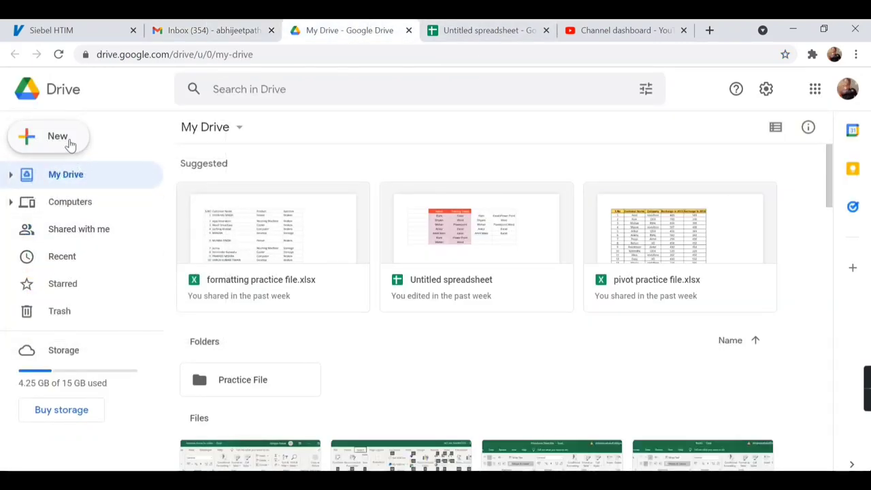
left_click(71, 142)
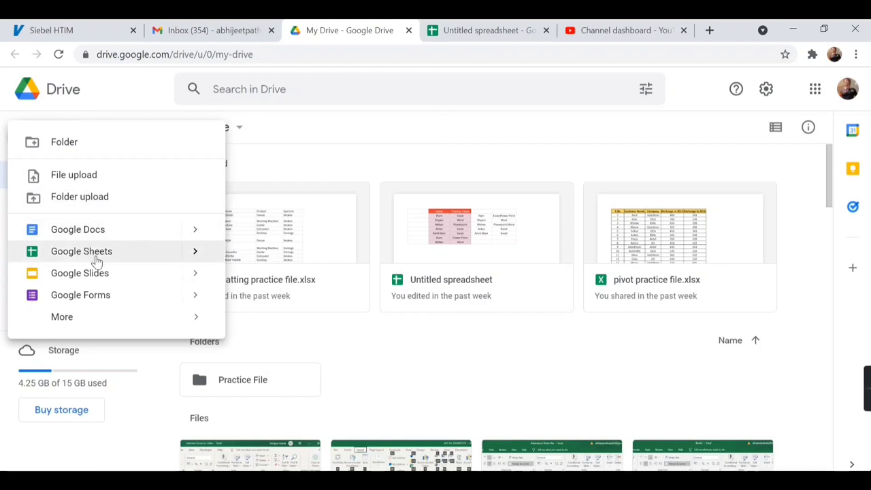
left_click(479, 32)
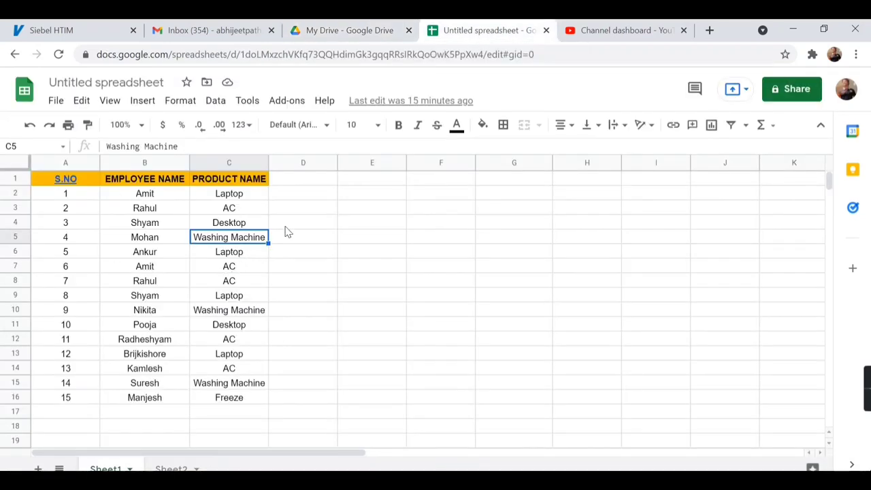
- Enter =UNIQUE(B2:B16) in D2 to list the 12 distinct employee names
left_click(312, 182)
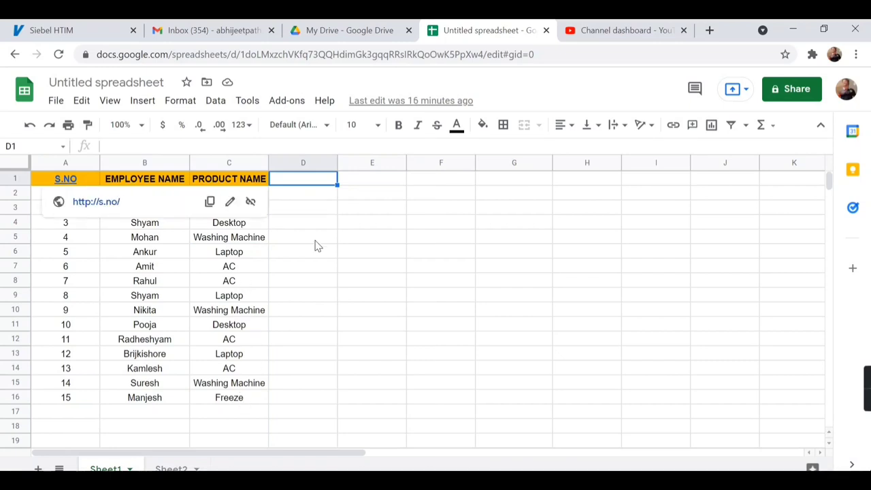
left_click(366, 196)
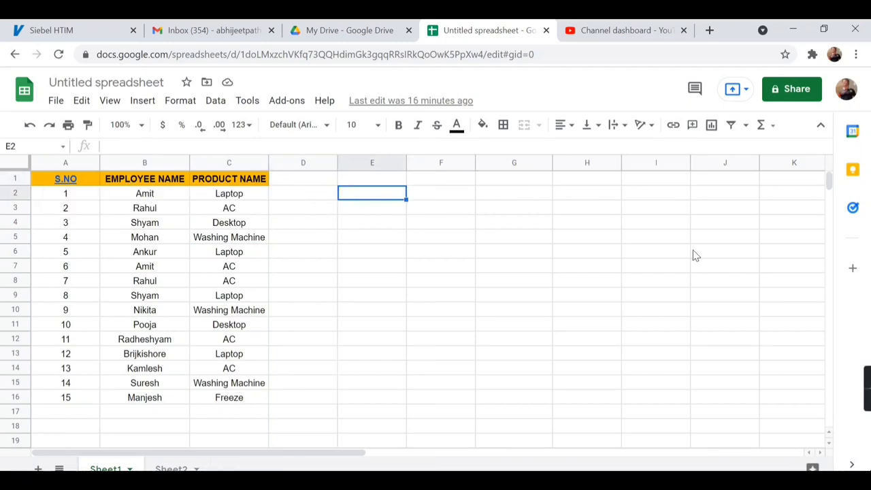
key("Left")
type("=")
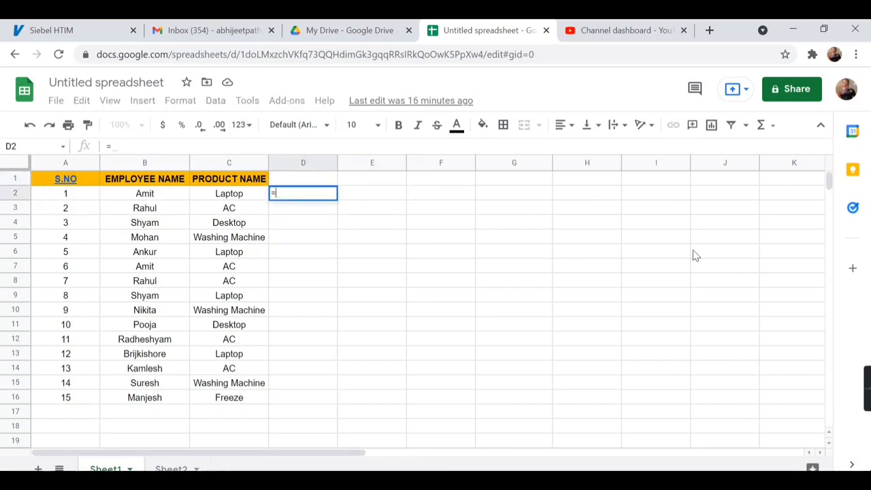
type("unit")
key("BackSpace")
key("BackSpace")
key("BackSpace")
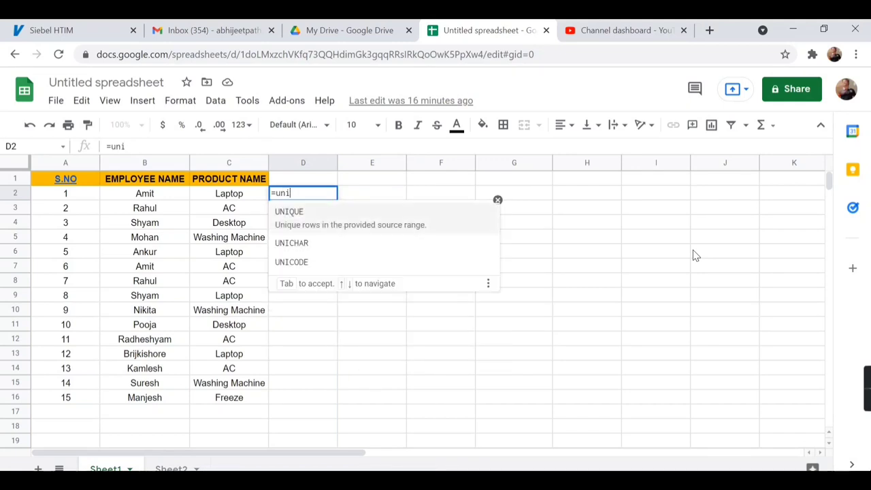
type("qu")
key("Tab")
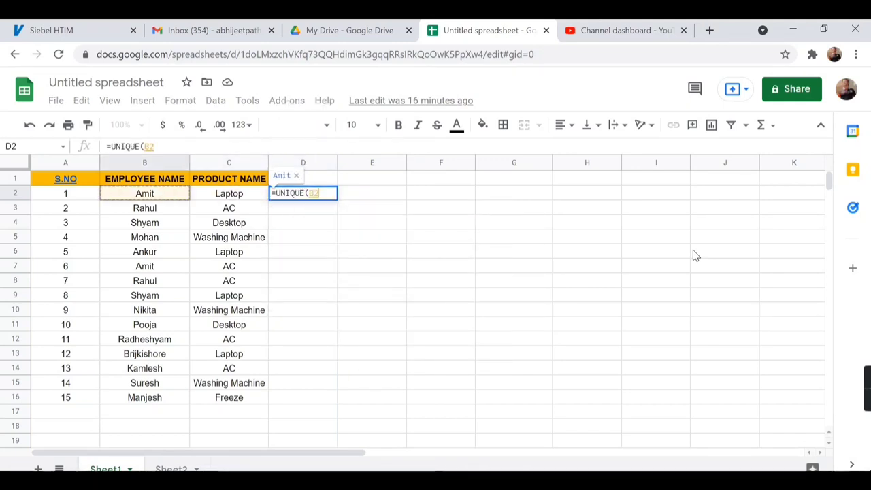
type("B2:B16")
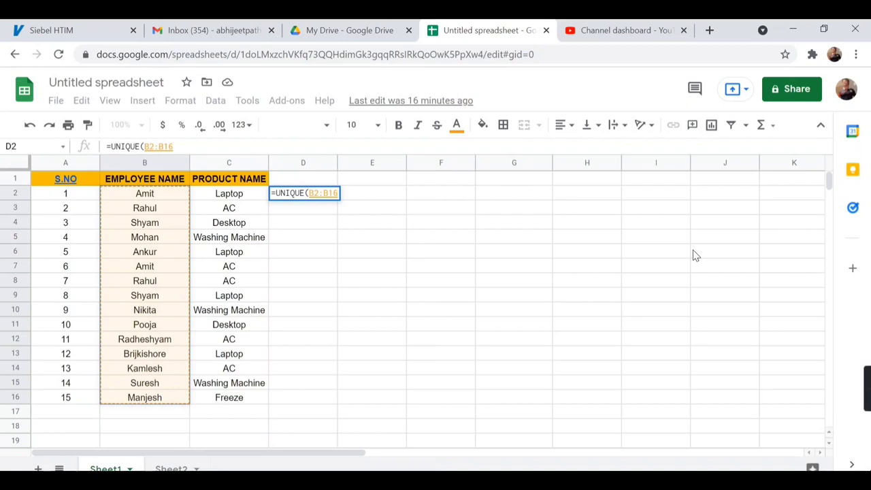
type(")")
key("Return")
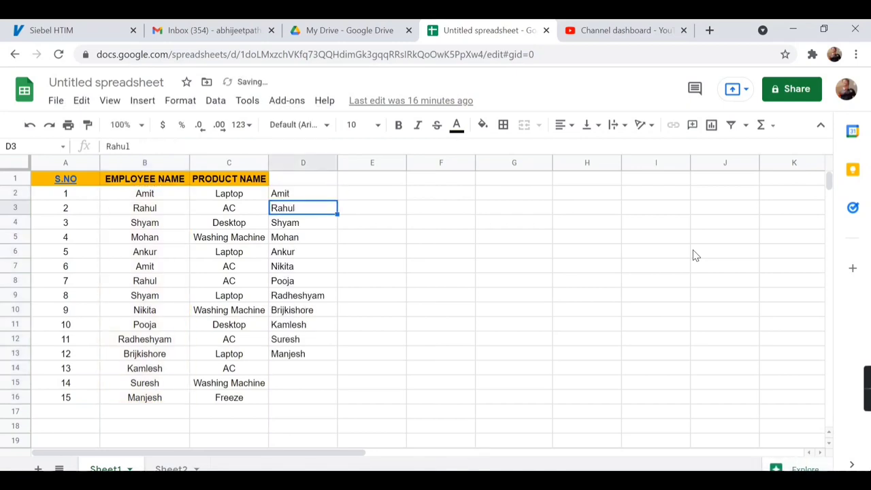
left_click(297, 194)
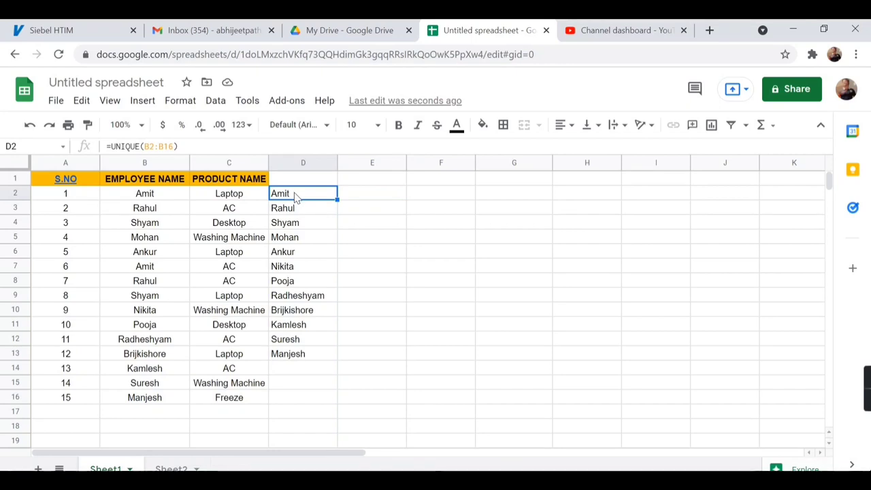
- Enter =ArrayFormula(IF(D2=B2:B16,C2:C16,"")) in E2 to pull the first employee's products
left_click(371, 198)
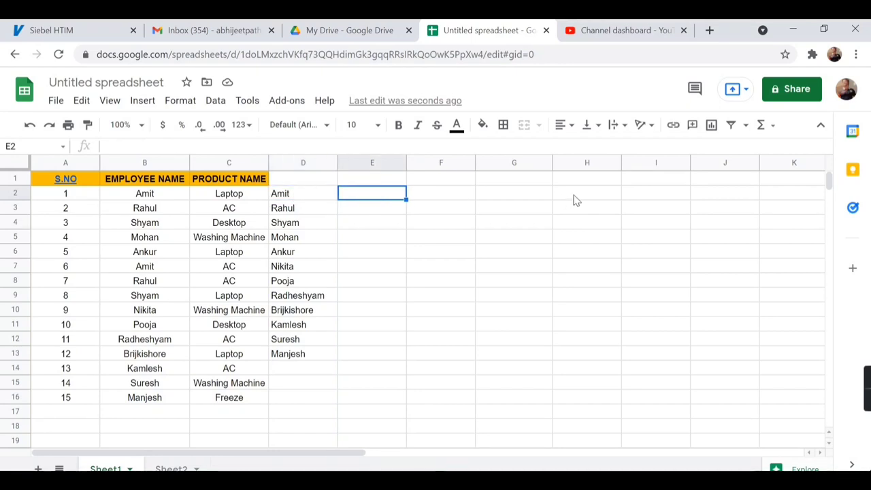
type("=IF(")
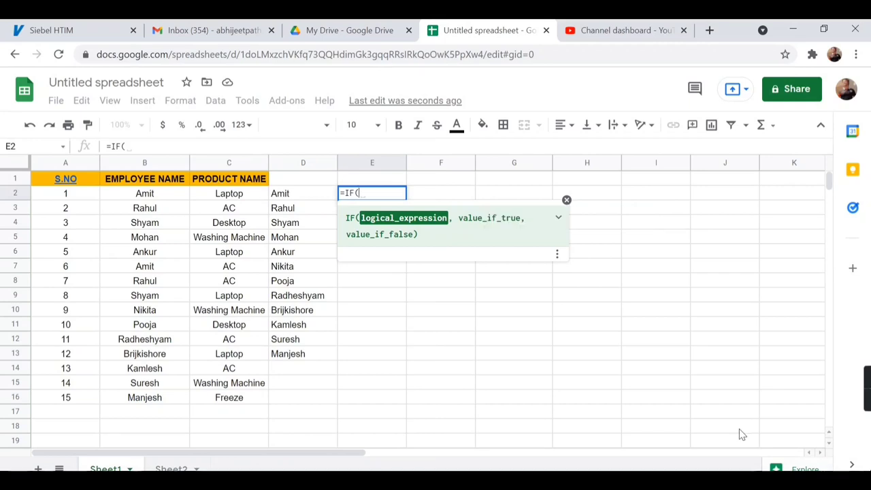
key("Left")
type("=")
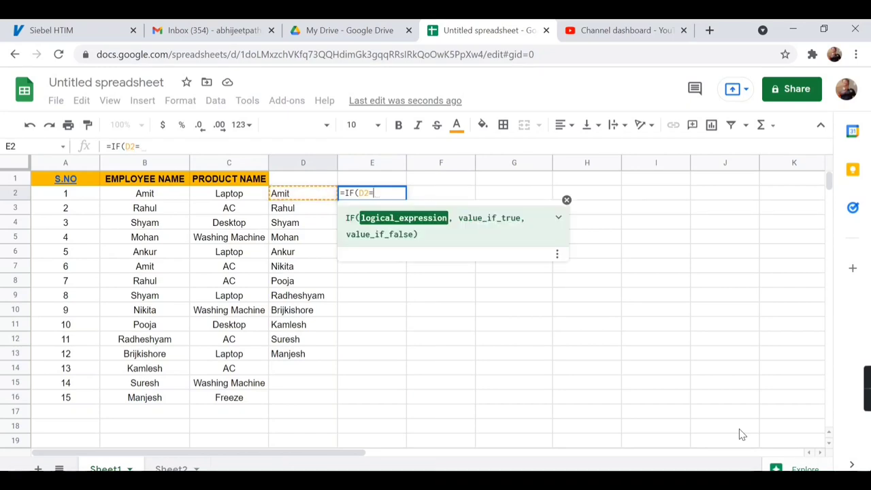
key("Left")
key("Left")
key("Left")
key("ctrl+shift+Down")
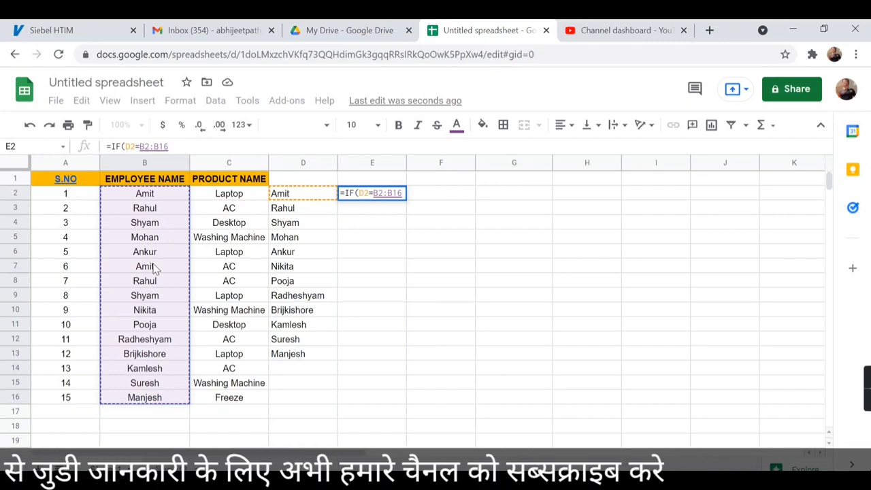
type(",")
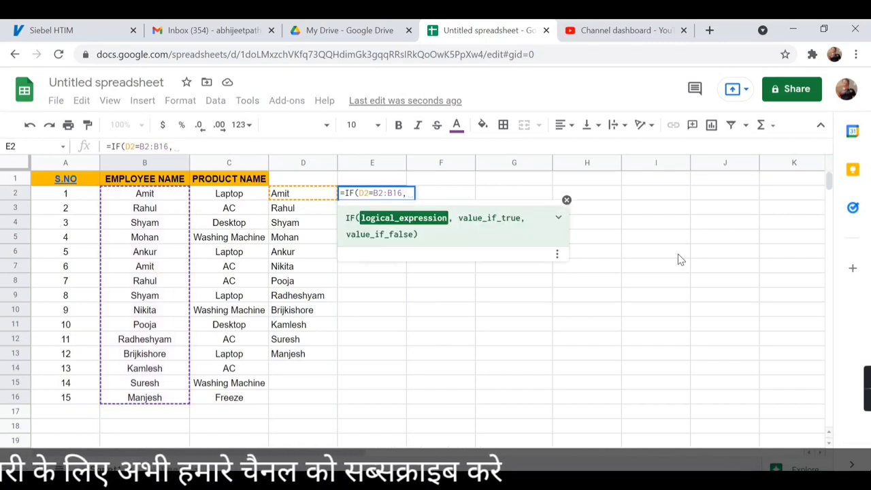
type("C2:C16")
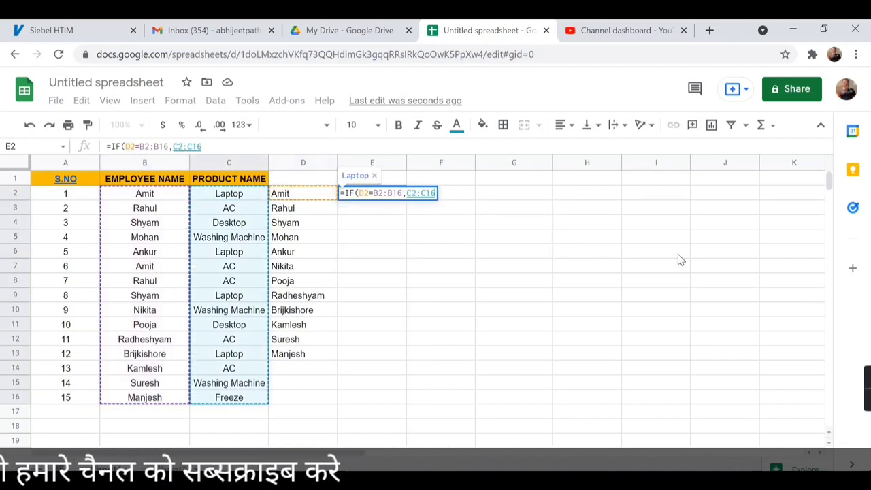
type(",")
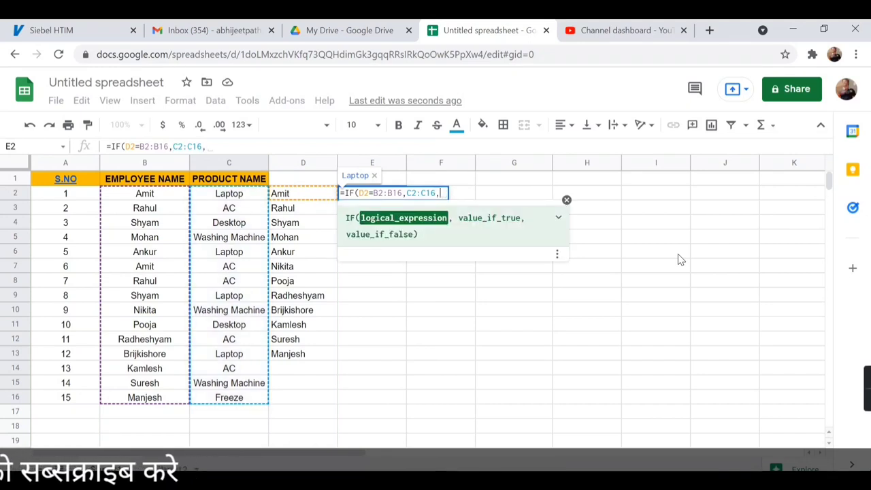
type("\"\"")
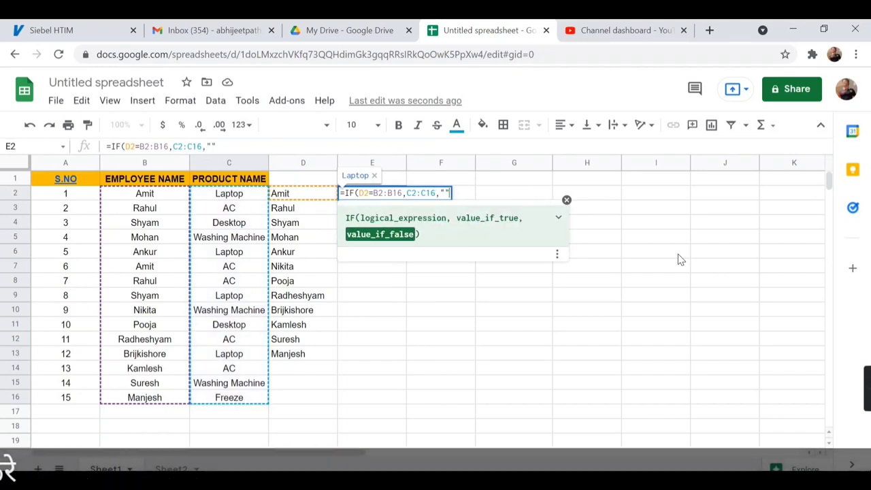
type(")")
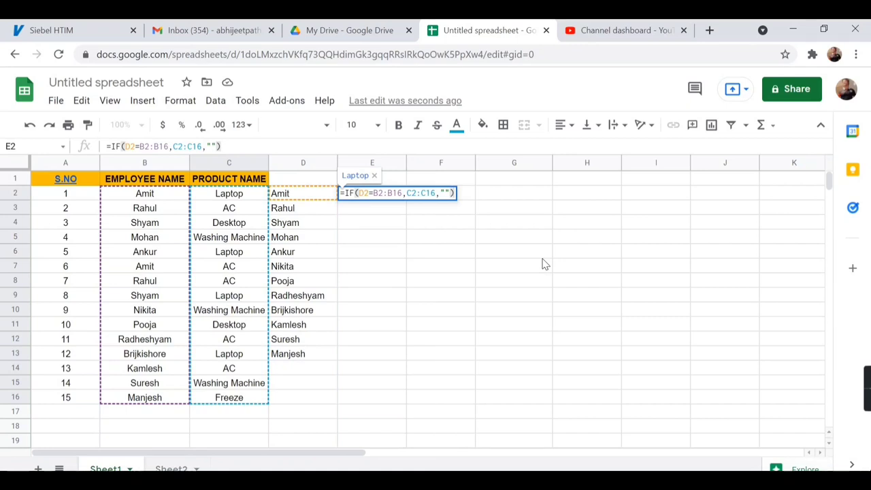
key("ctrl+shift+Return")
key("Return")
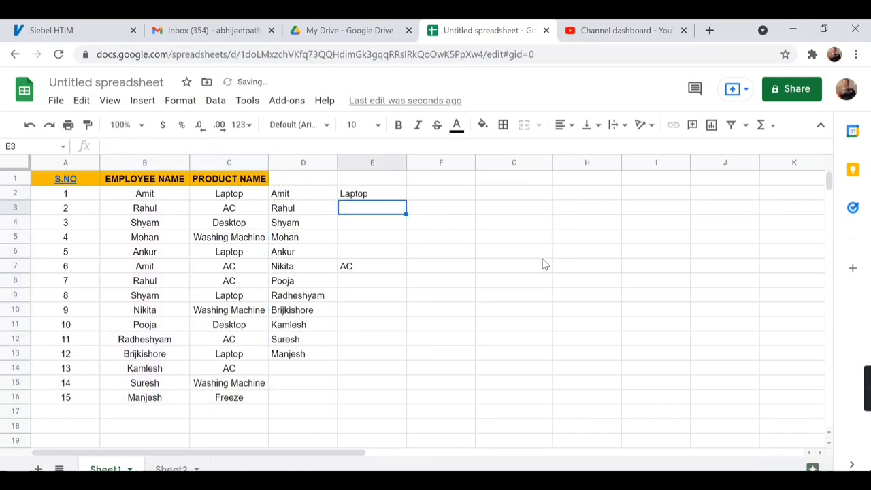
- Check the Laptop and AC results in E2:E7, then begin a TEXT formula in F2
left_click(371, 197)
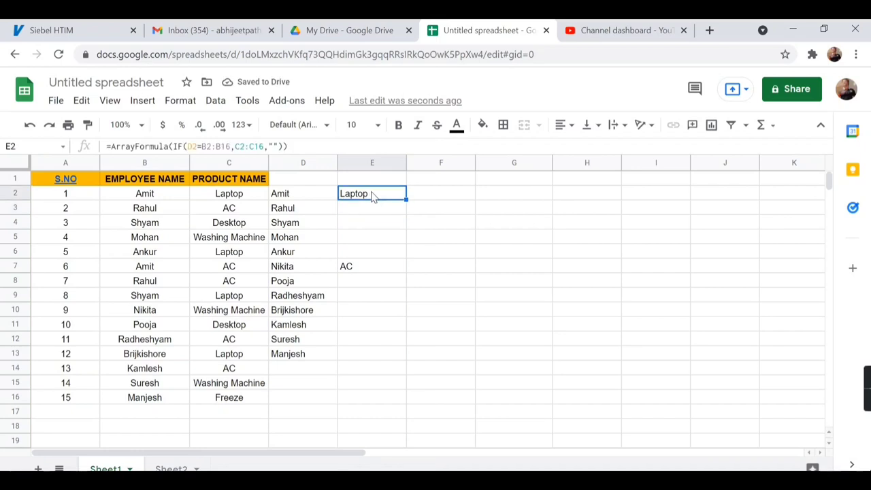
left_click(376, 268)
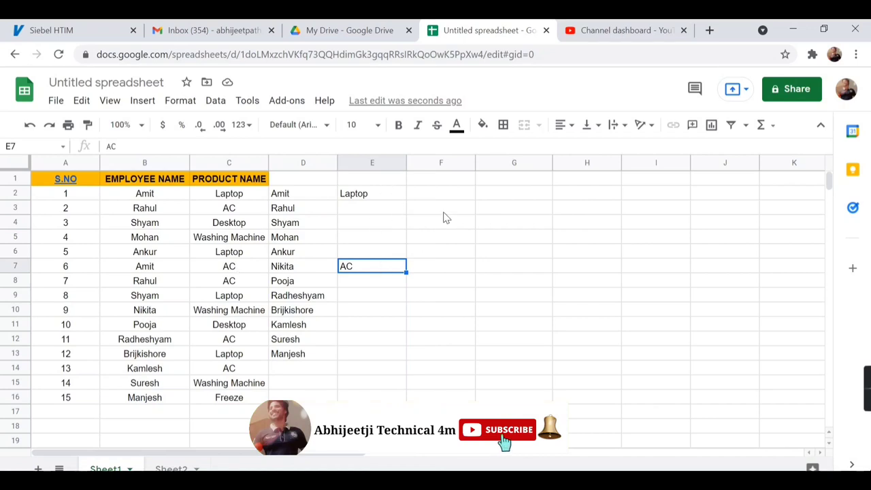
key("ctrl+Up")
key("shift+Down")
key("shift+Down")
key("shift+Down")
key("shift+Down")
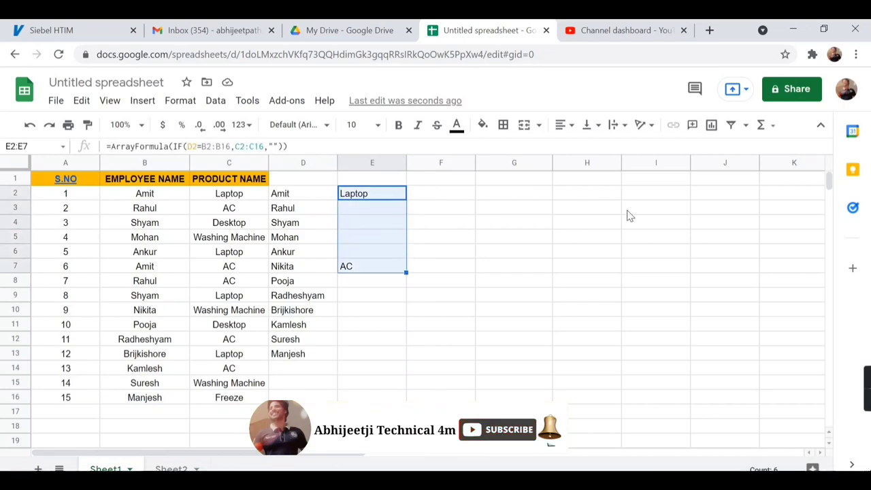
key("Up")
key("Right")
key("Down")
type("=")
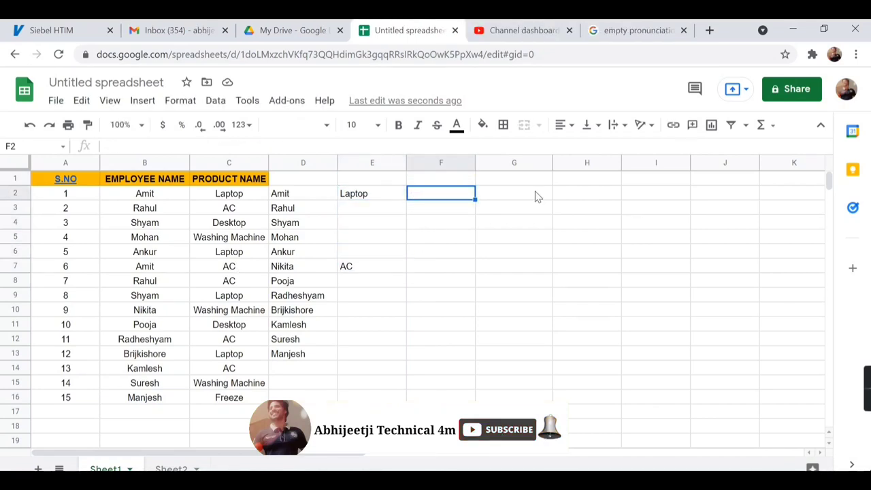
type("text")
- Complete =TEXTJOIN(",",true,E2:E7) in F2 so it shows Laptop,AC
key("Down")
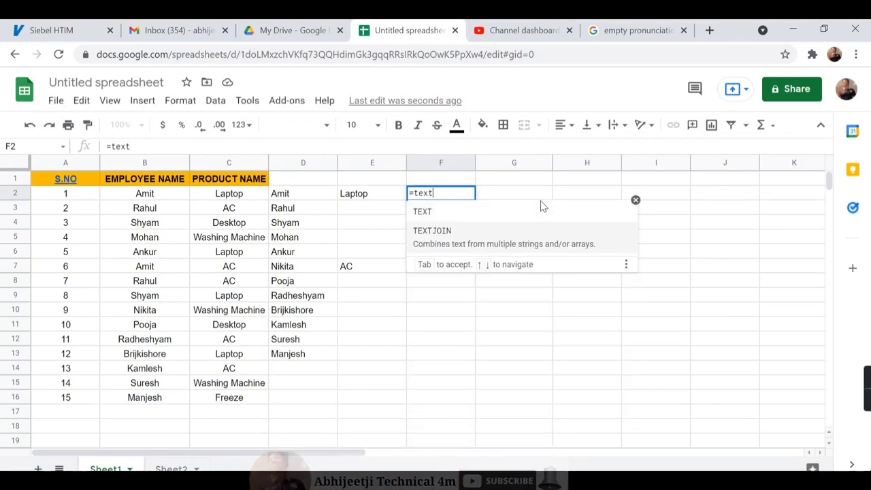
key("Tab")
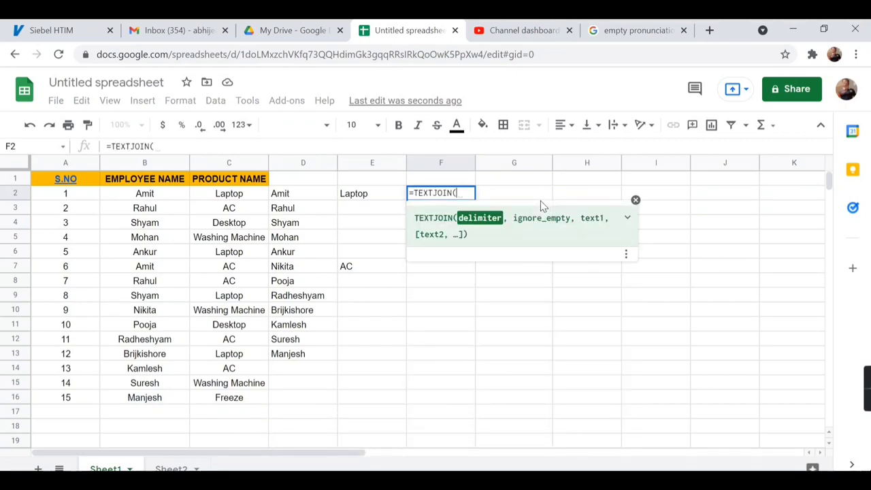
type("\"")
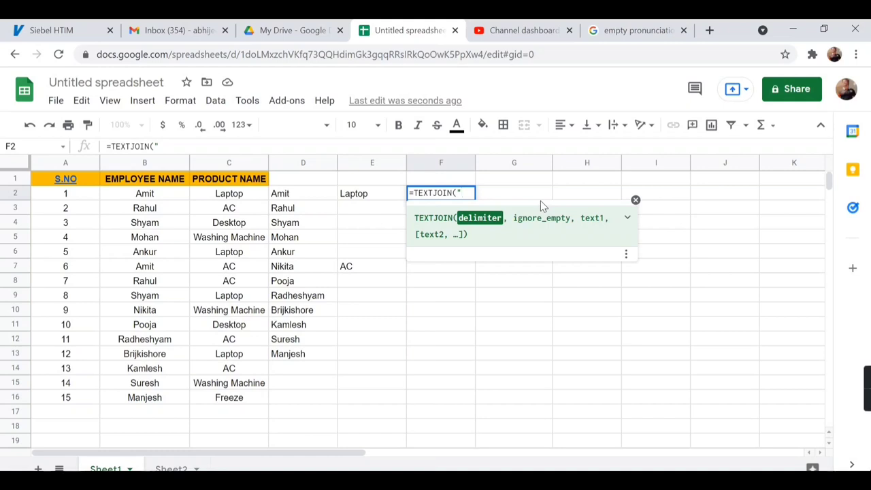
type(",\"")
type(",")
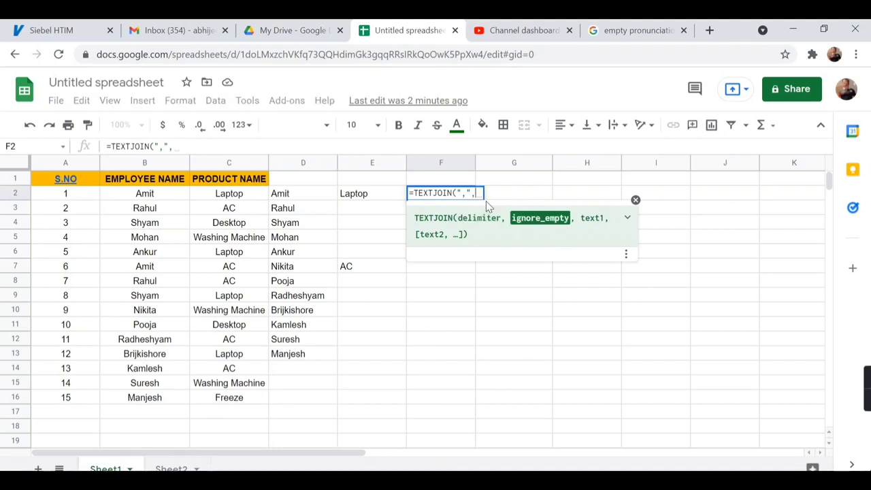
type("tru")
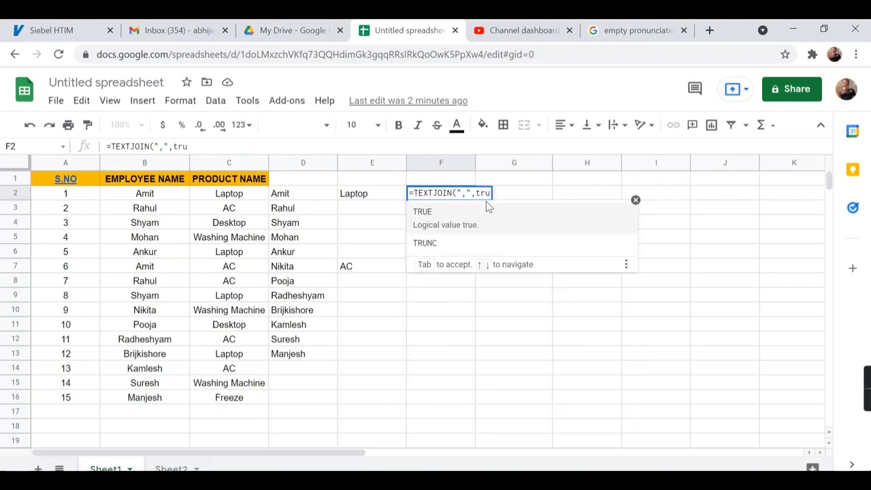
type("e,")
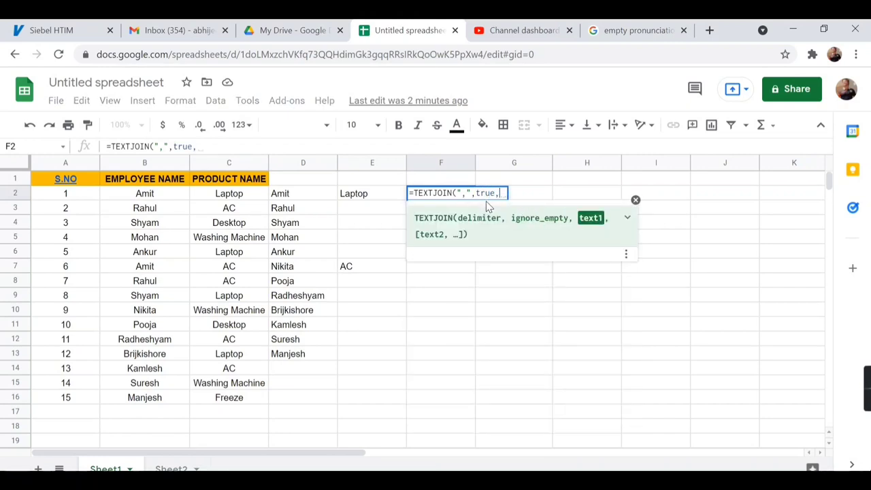
key("Left")
key("shift+Down")
key("shift+Down")
key("shift+Down")
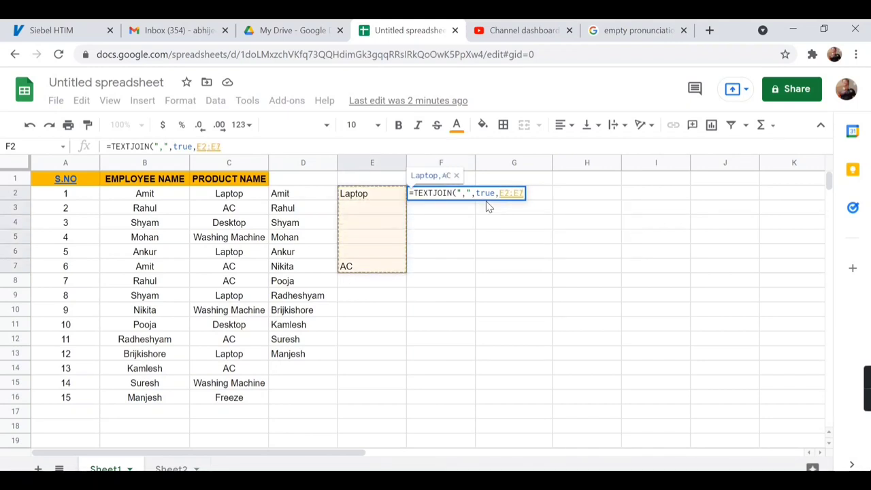
type(")")
key("Return")
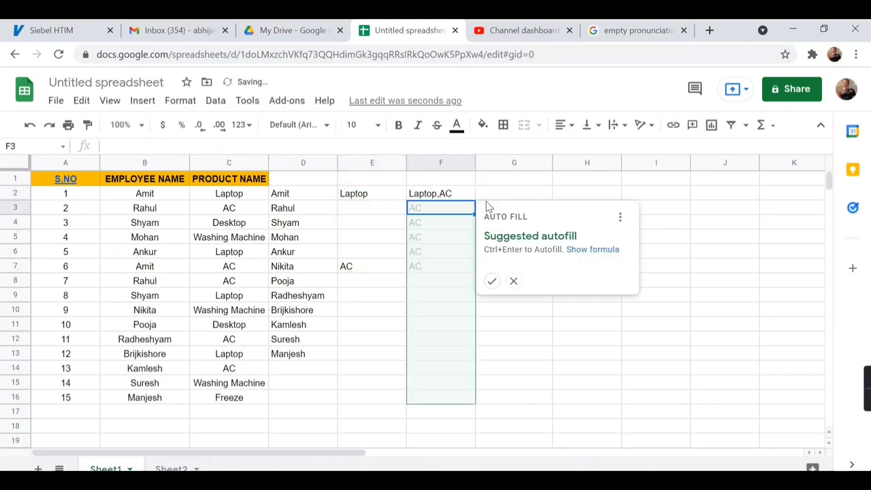
key("Escape")
key("Escape")
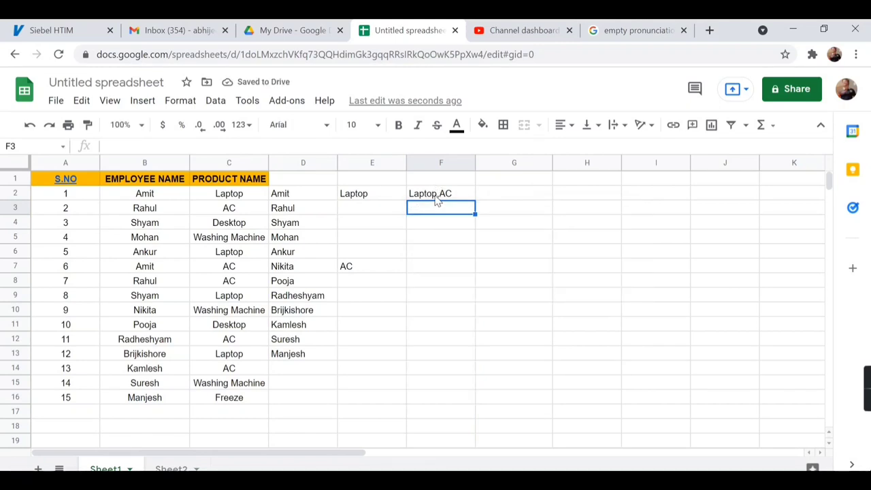
left_click(416, 196)
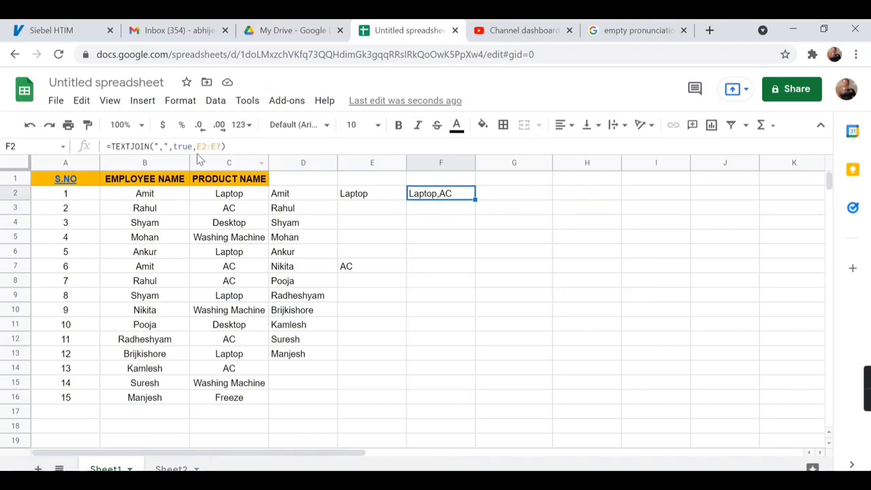
- Copy the IF(D2=B2:B16,C2:C16,"") expression from E2's formula
left_click(383, 196)
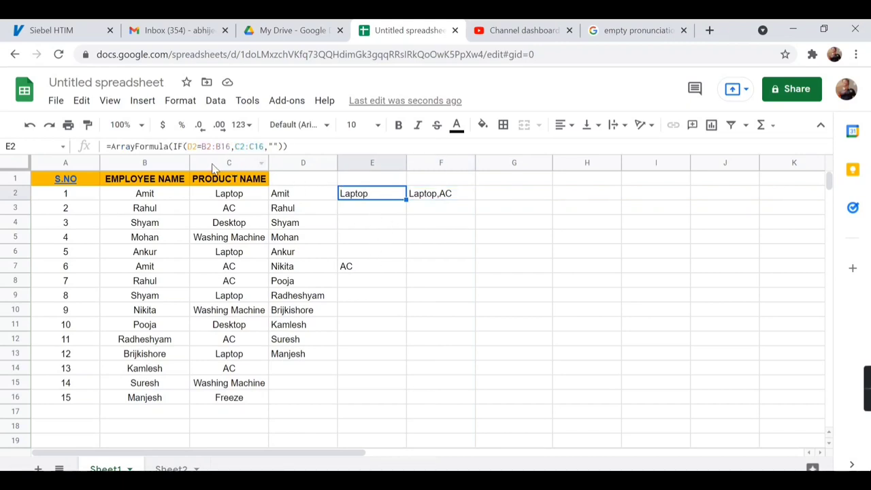
left_click(172, 146)
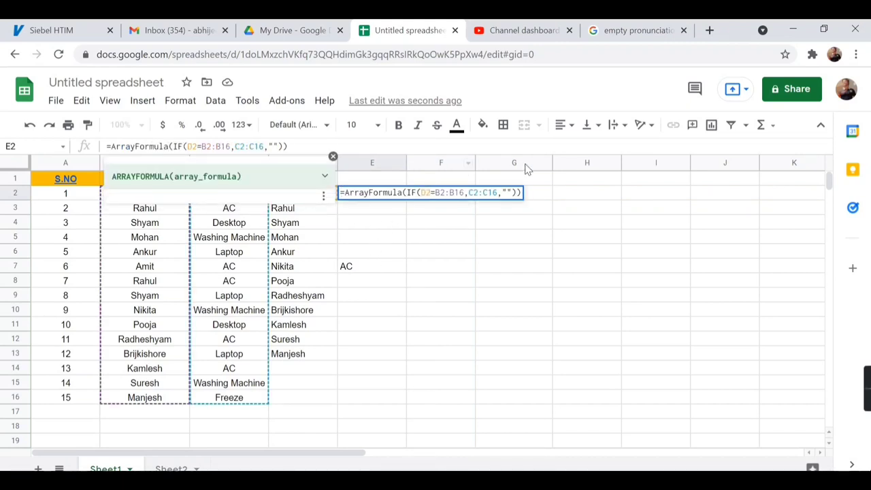
key("shift+Right")
key("shift+Right")
key("shift+Right")
key("shift+Right")
key("shift+Right")
key("shift+Right")
key("shift+Right")
key("shift+Right")
key("shift+Right")
key("shift+Right")
key("ctrl+c")
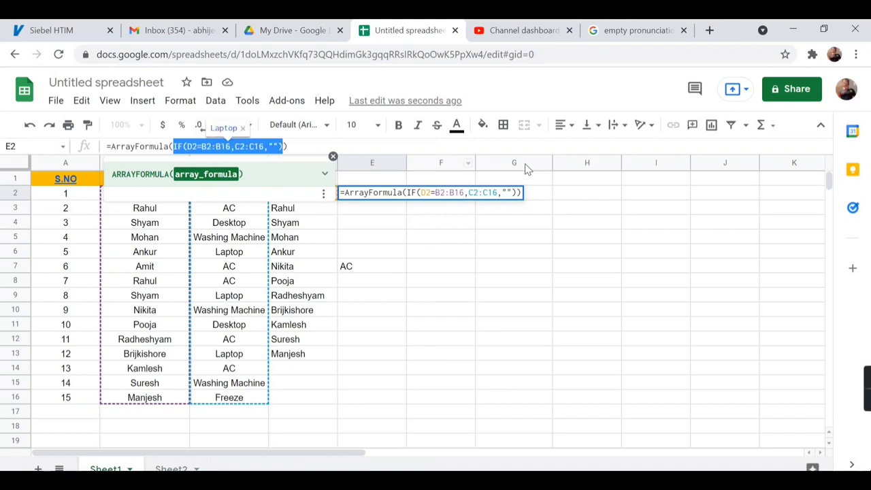
key("Escape")
- Replace E2:E7 in F2's TEXTJOIN with the IF expression as an ArrayFormula
left_click(447, 193)
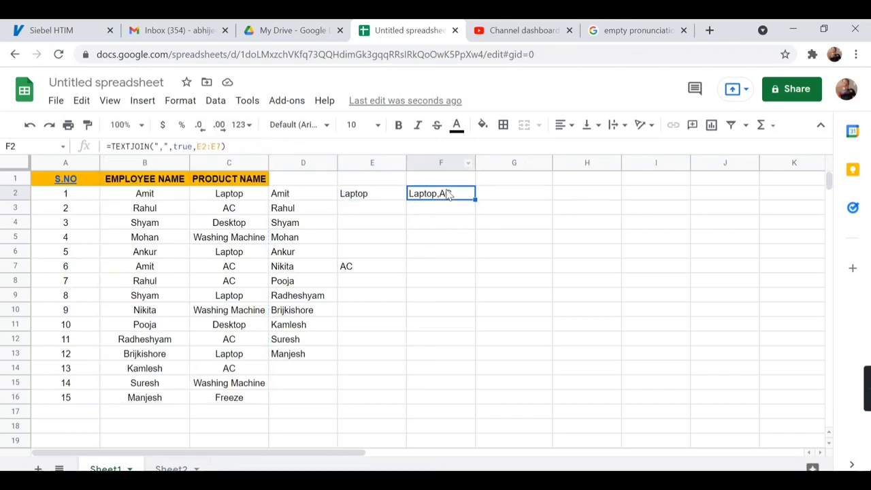
left_click(228, 145)
key("BackSpace")
key("BackSpace")
key("BackSpace")
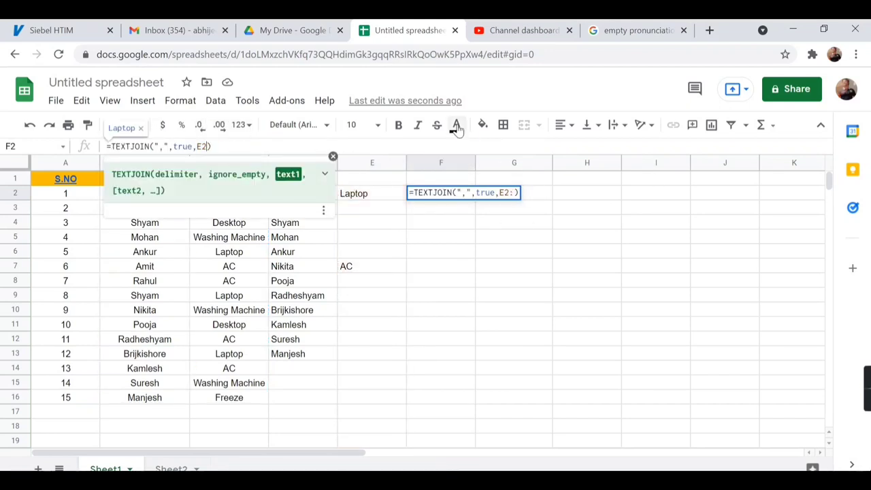
key("BackSpace")
key("BackSpace")
key("ctrl+v")
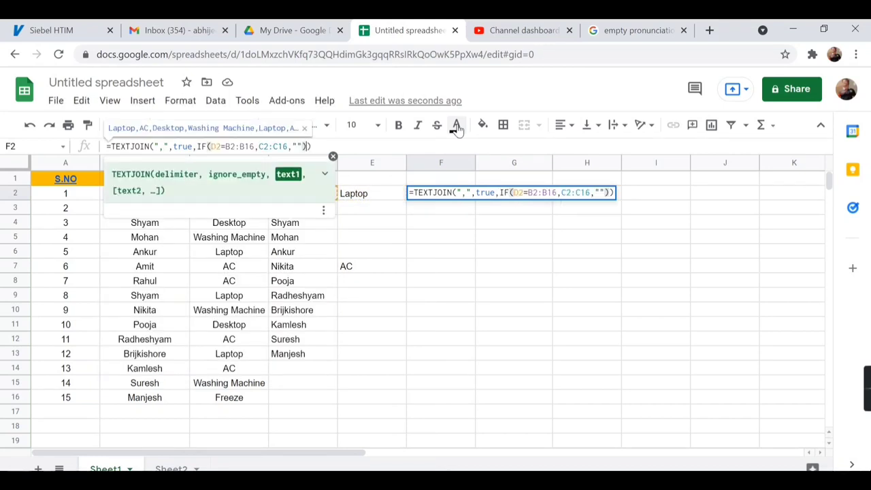
key("ctrl+shift+Return")
key("Return")
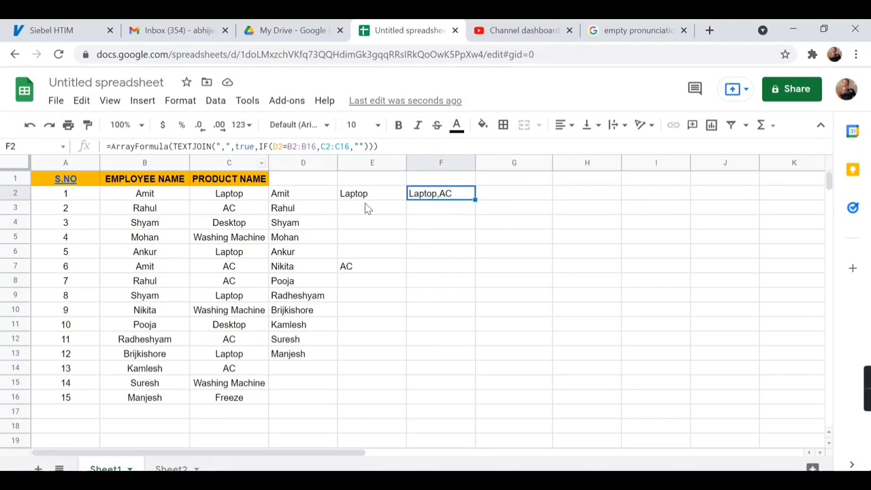
- Lock F2's ranges as $B$2:$B$16 and $C$2:$C$16, then fill it down to F13
left_click(288, 146)
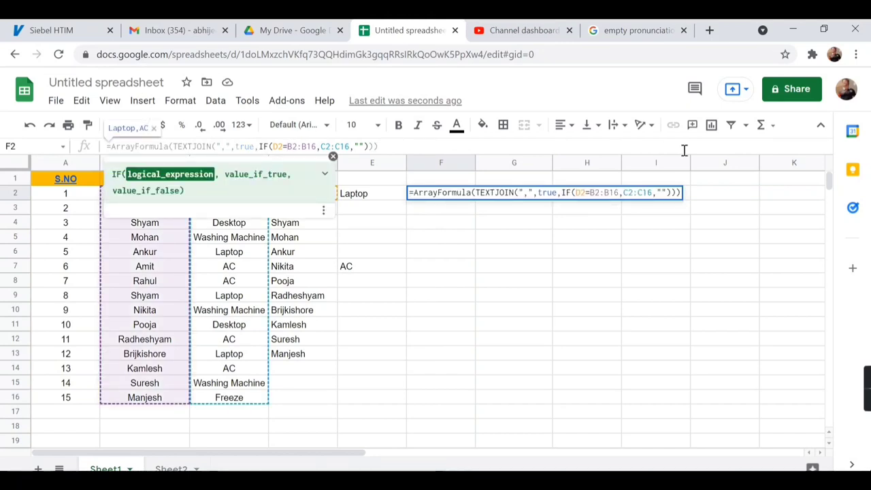
key("F4")
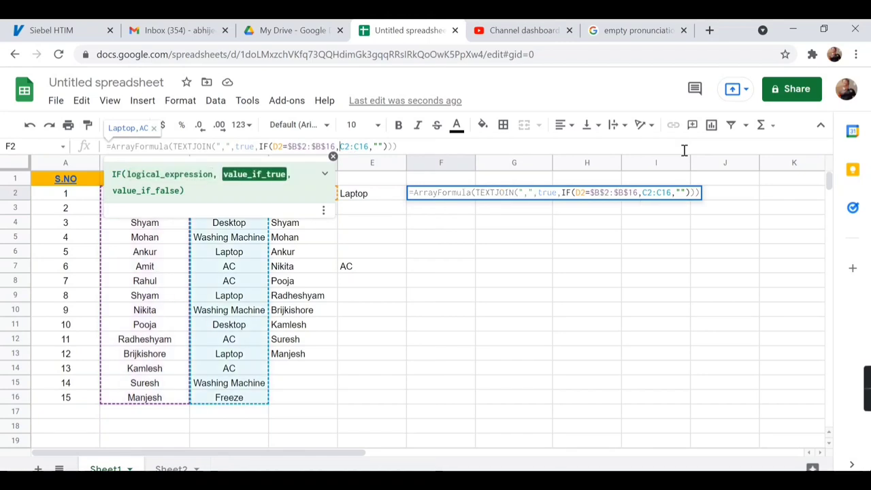
key("Return")
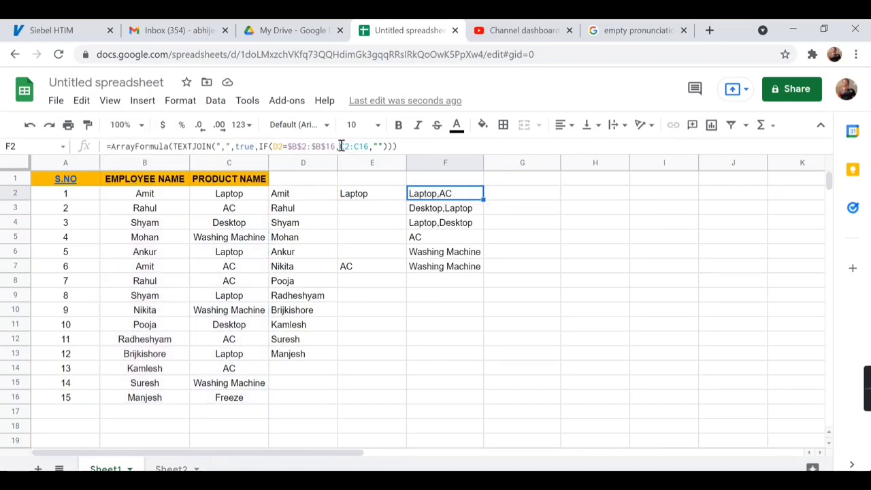
left_click(342, 146)
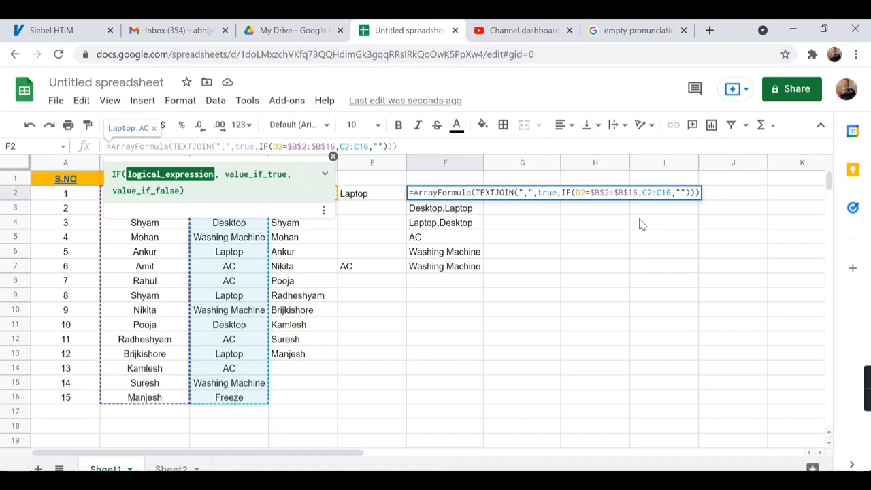
key("F4")
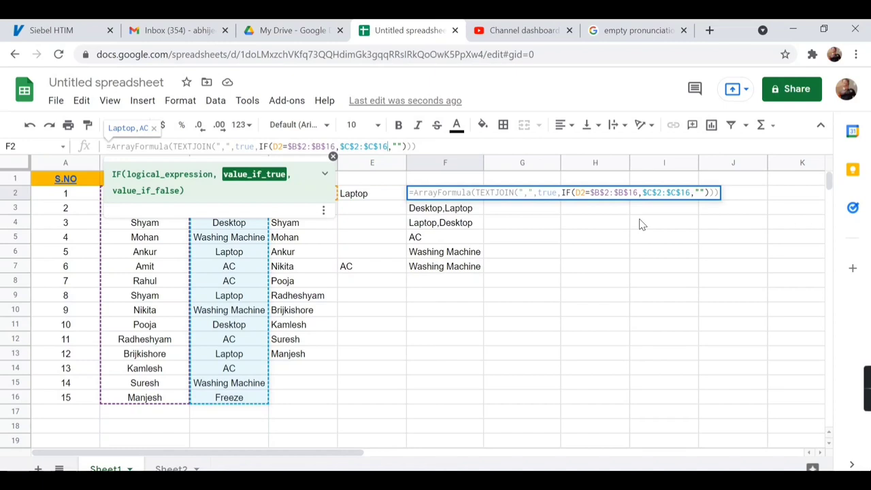
key("Return")
left_click(467, 195)
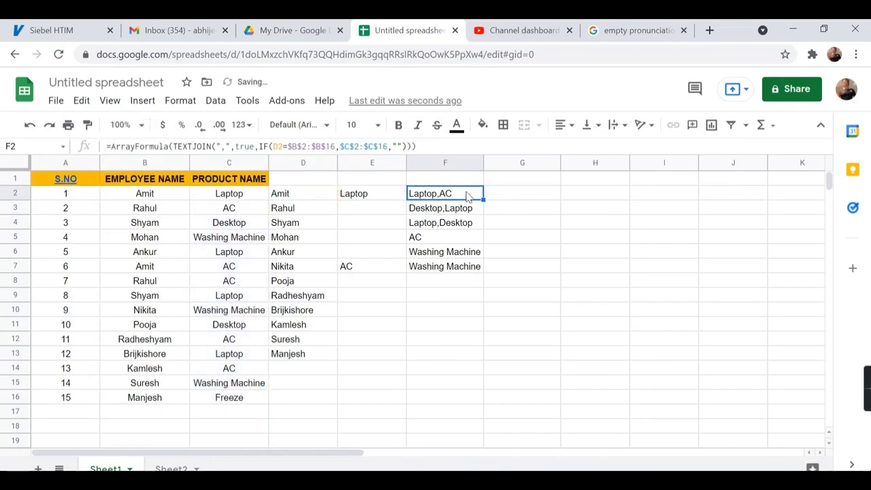
left_click_drag(483, 197, 480, 359)
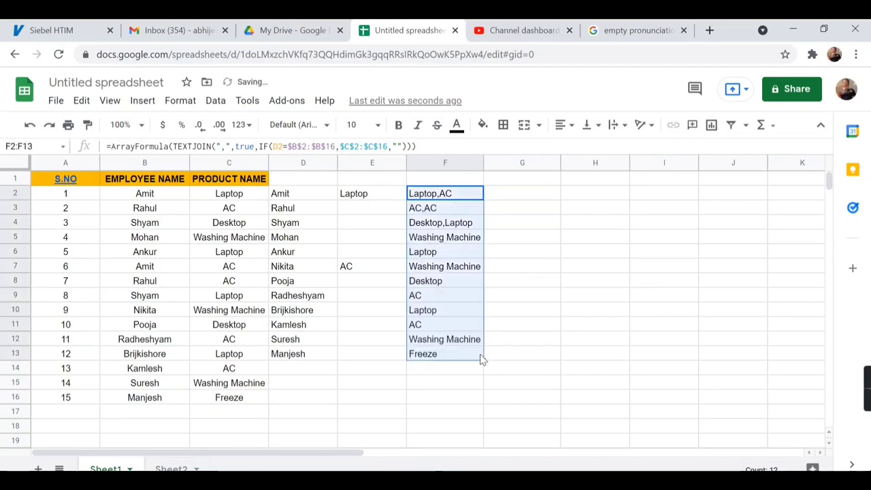
left_click(430, 200)
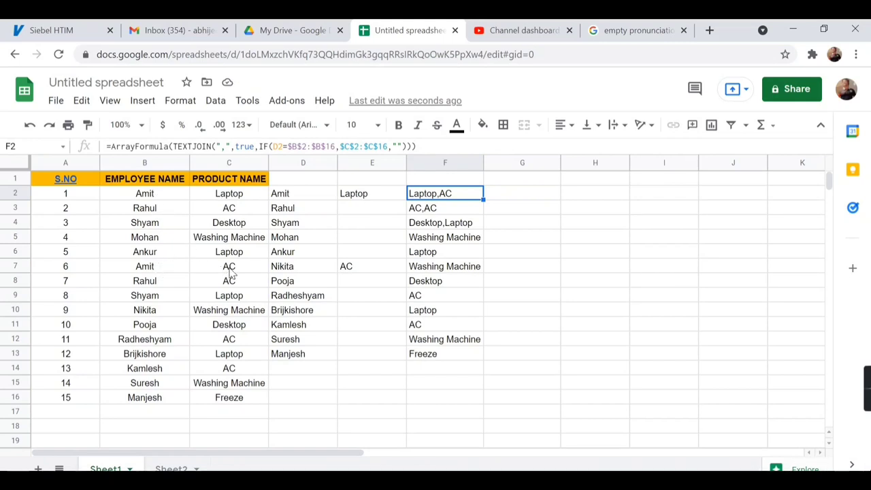
left_click(426, 213)
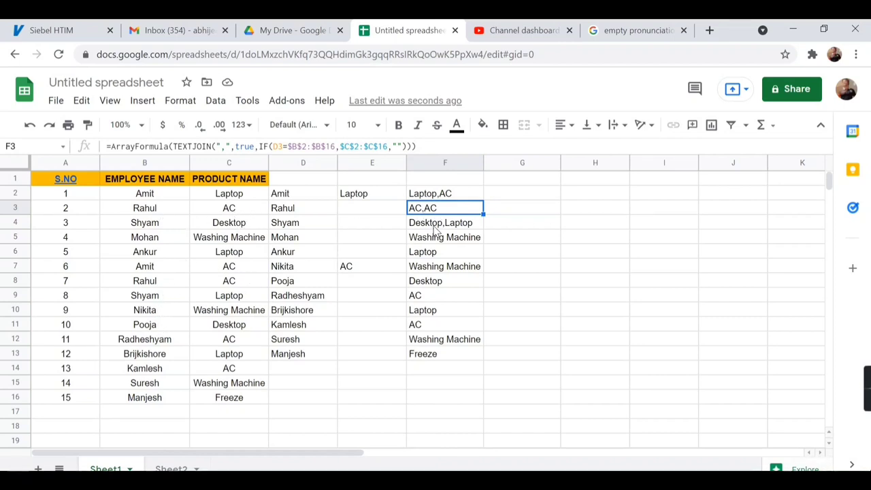
left_click(434, 227)
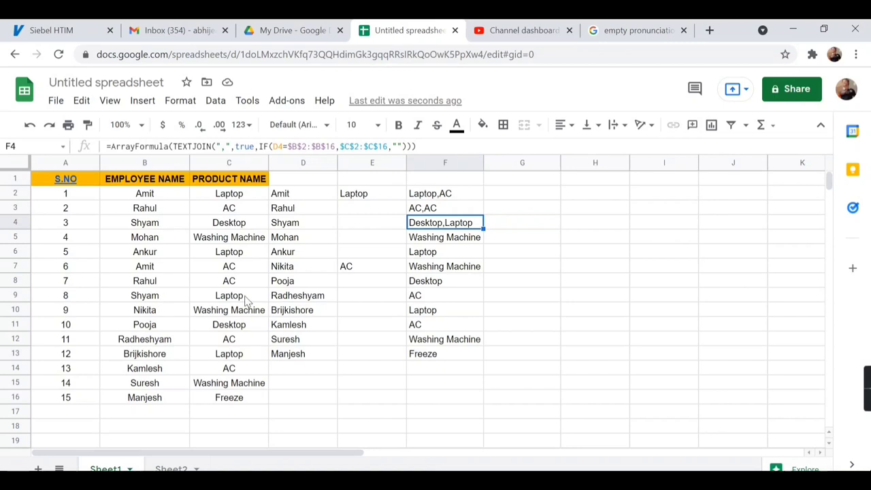
key("Down")
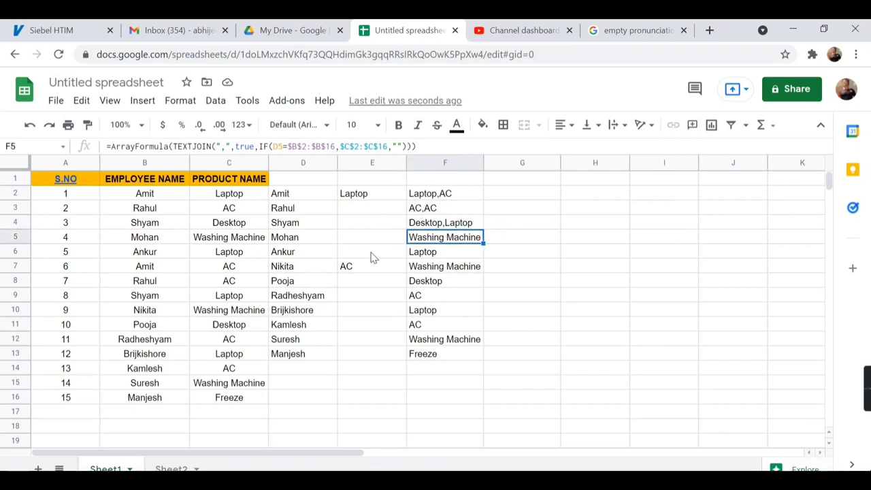
left_click(291, 253)
left_click(423, 254)
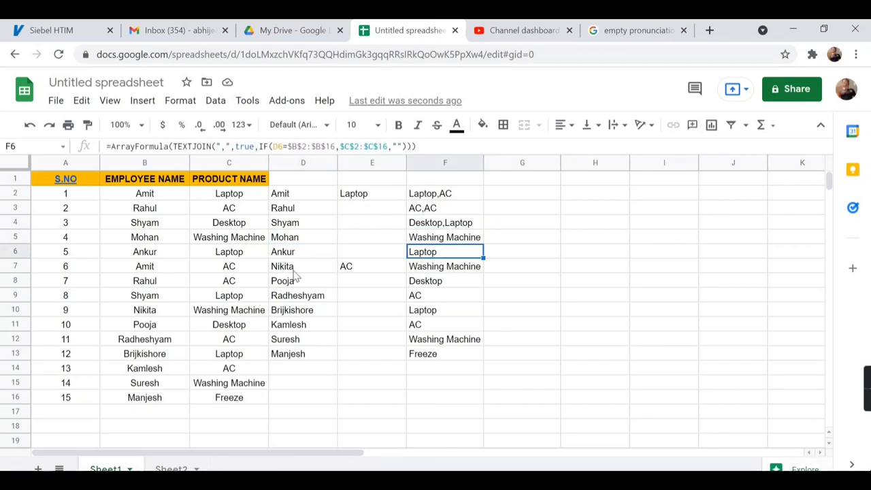
left_click(438, 273)
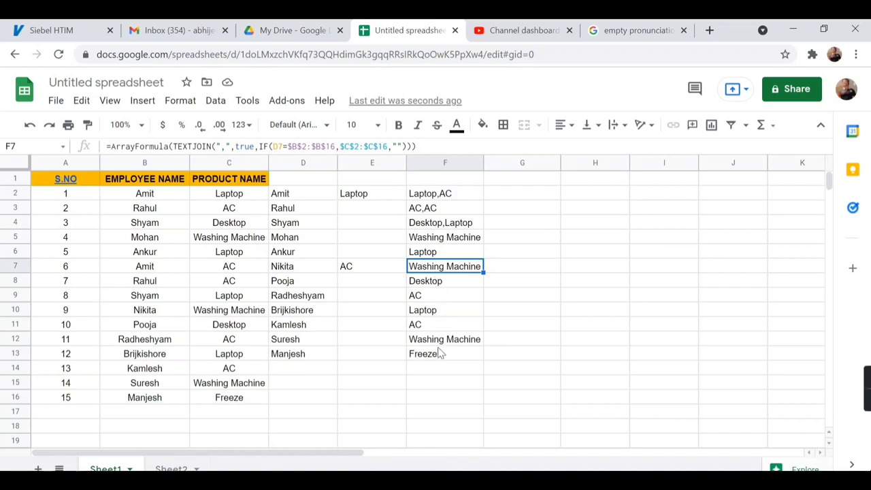
left_click(439, 197)
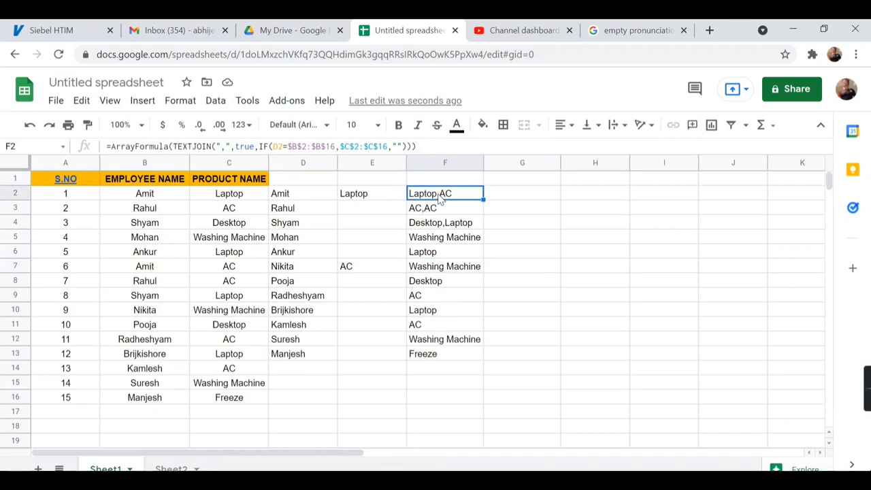
- Change F2's delimiter from "," to "/", refill it down to F13, and check F7
left_click(226, 147)
key("BackSpace")
type("/")
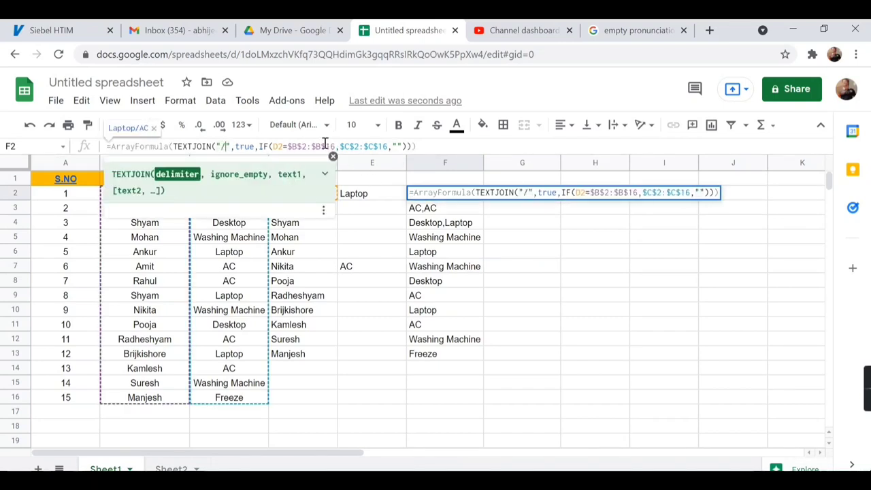
key("Return")
left_click(474, 198)
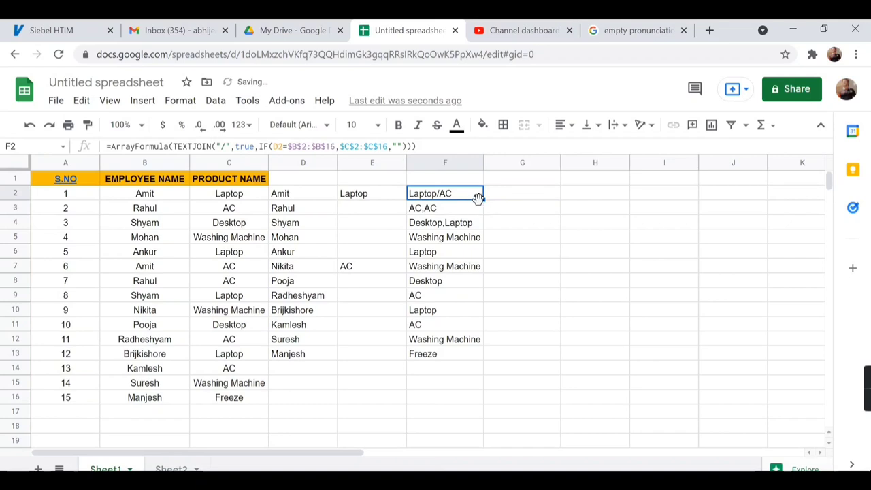
mouse_move(484, 209)
left_mouse_down()
mouse_move(481, 196)
mouse_move(487, 352)
left_mouse_up()
left_click(480, 197)
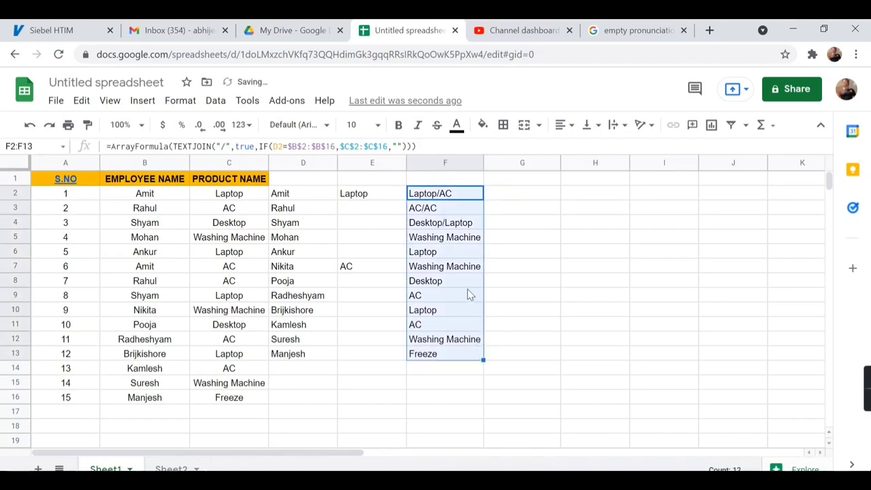
left_click(444, 272)
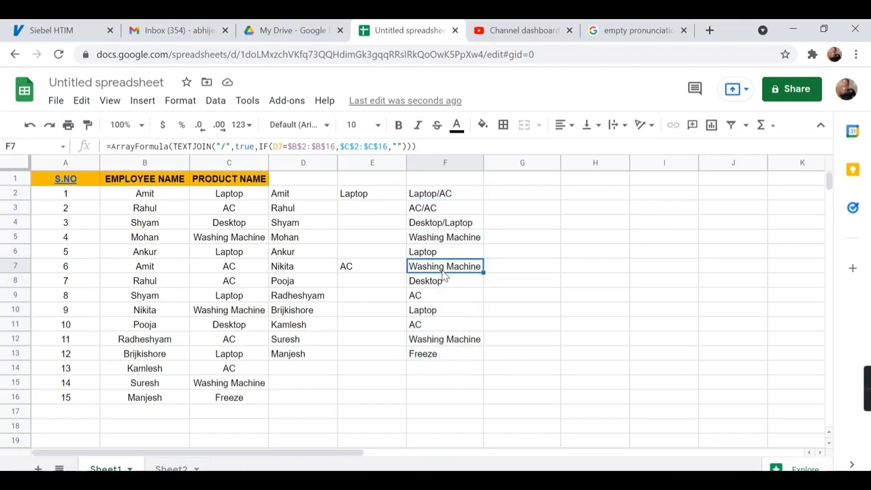
- Show Sheet2's Training table, briefly revisiting Sheet1, and select cell D2
left_click(174, 469)
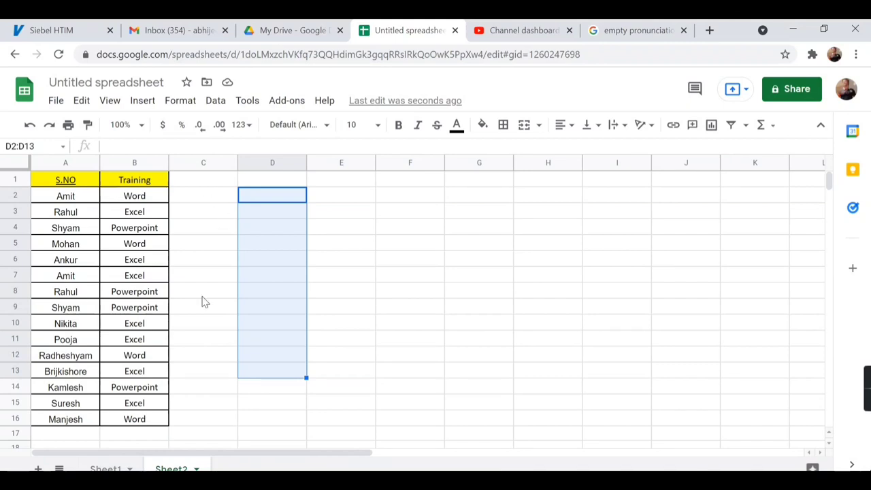
left_click(109, 469)
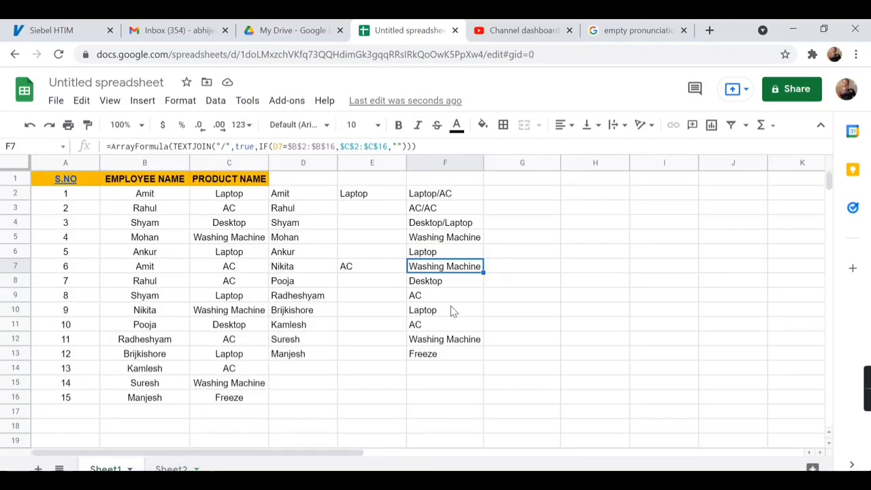
left_click(170, 469)
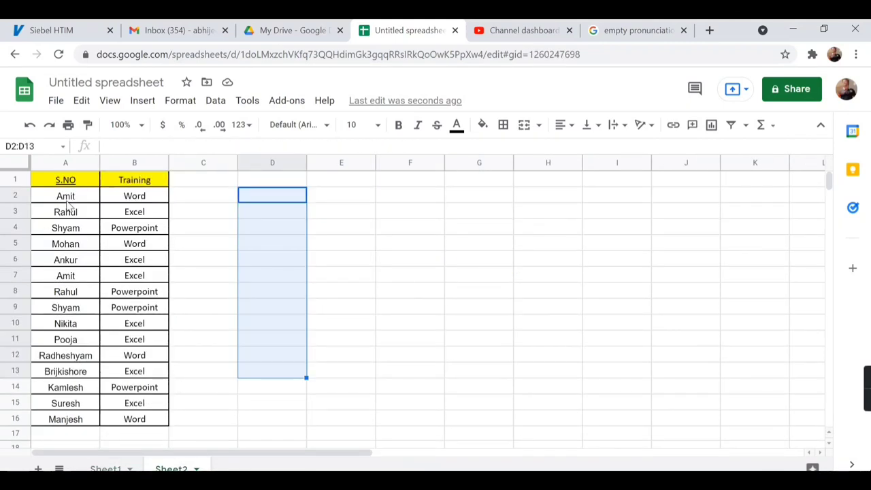
left_click(262, 198)
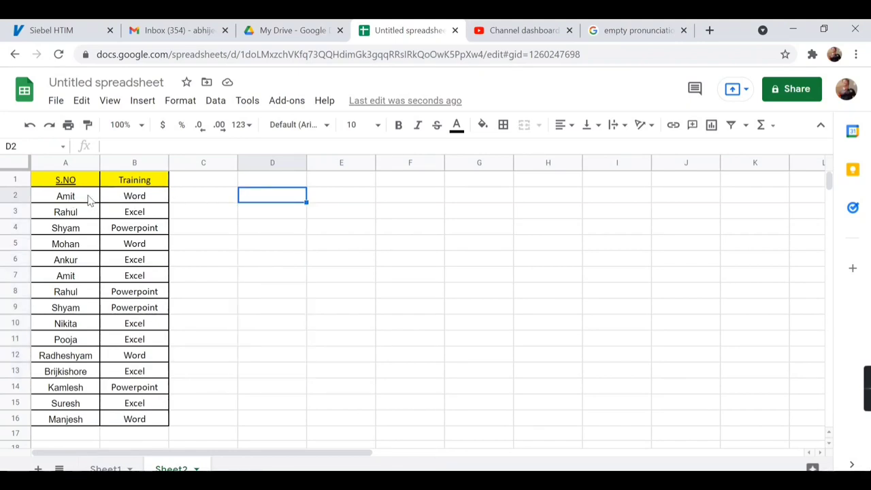